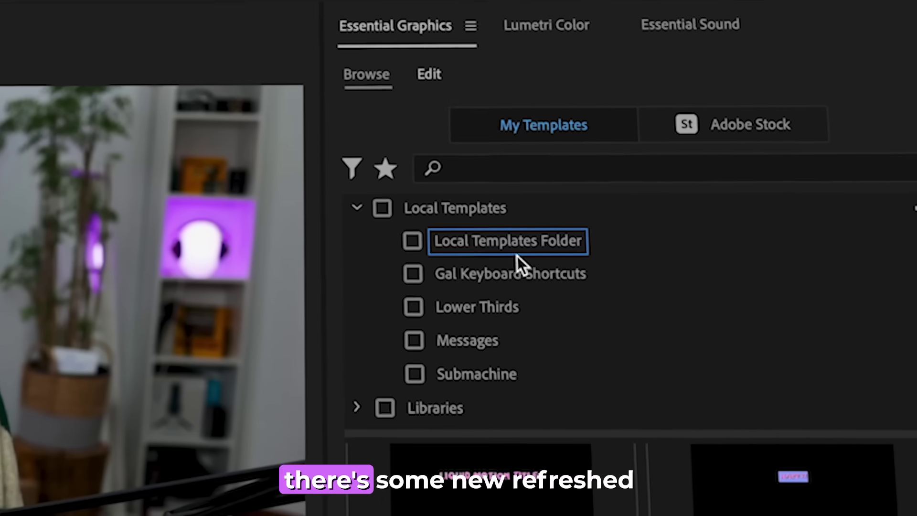
- Tick Lower Thirds in the Essential Graphics Browse tab to show only those templates
{"action": "left_click", "coordinate": [423, 270]}
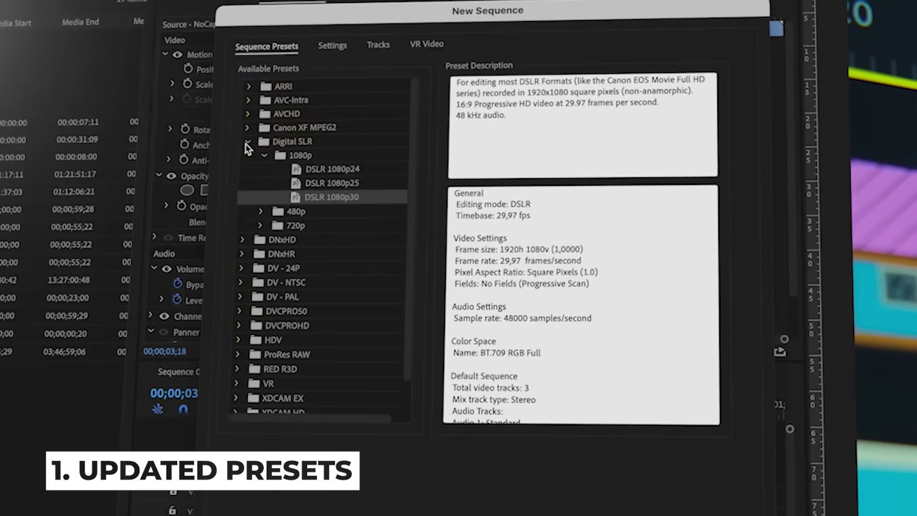
- Expand and collapse the Digital SLR, AVCHD, DV - 24P, HDV and Social preset folders to compare groupings
{"action": "left_click", "coordinate": [248, 144]}
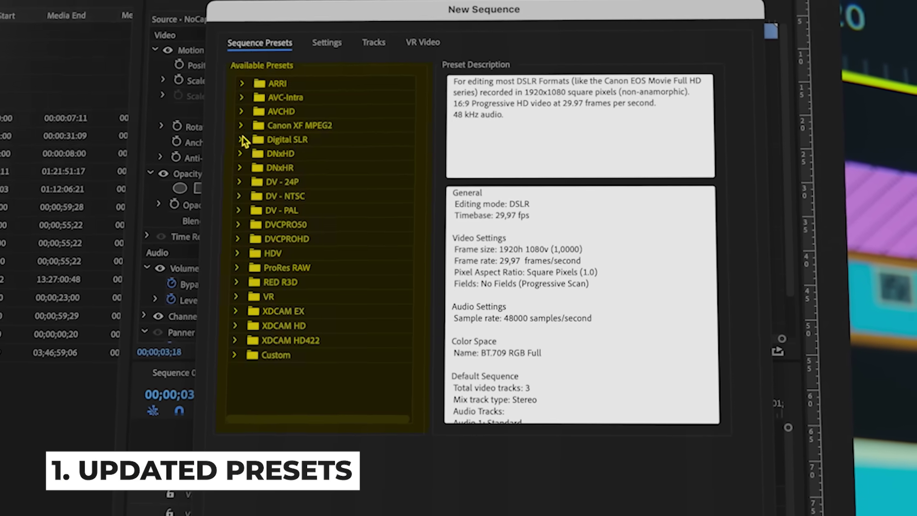
{"action": "left_click", "coordinate": [247, 114]}
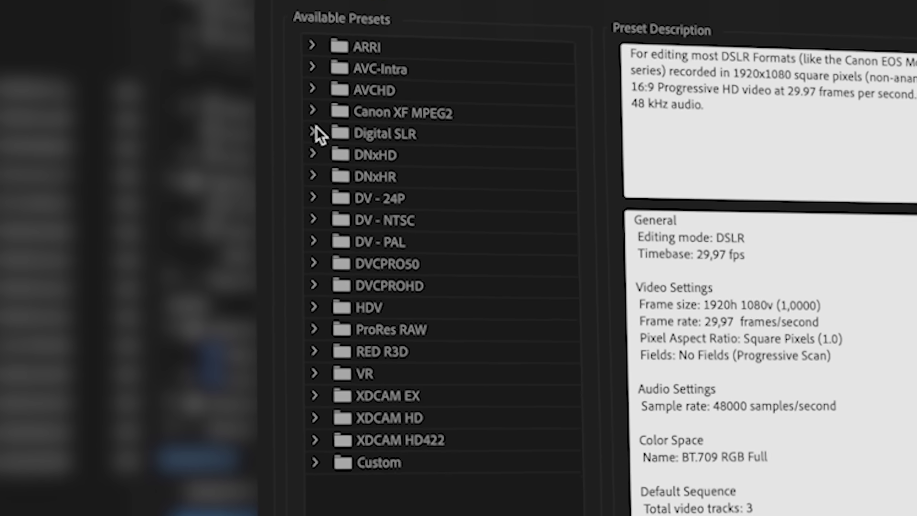
{"action": "left_click", "coordinate": [315, 84]}
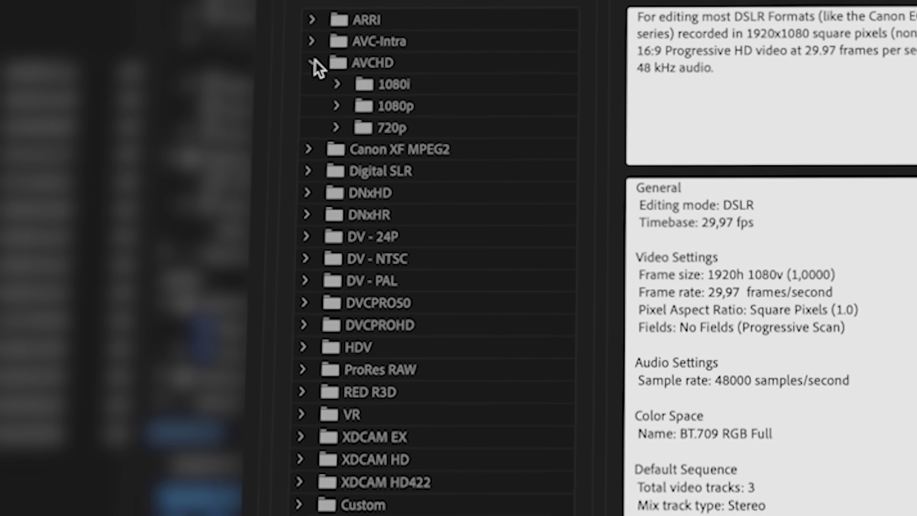
{"action": "left_click", "coordinate": [314, 67]}
{"action": "left_click", "coordinate": [315, 166]}
{"action": "left_click", "coordinate": [316, 160]}
{"action": "left_click", "coordinate": [326, 259]}
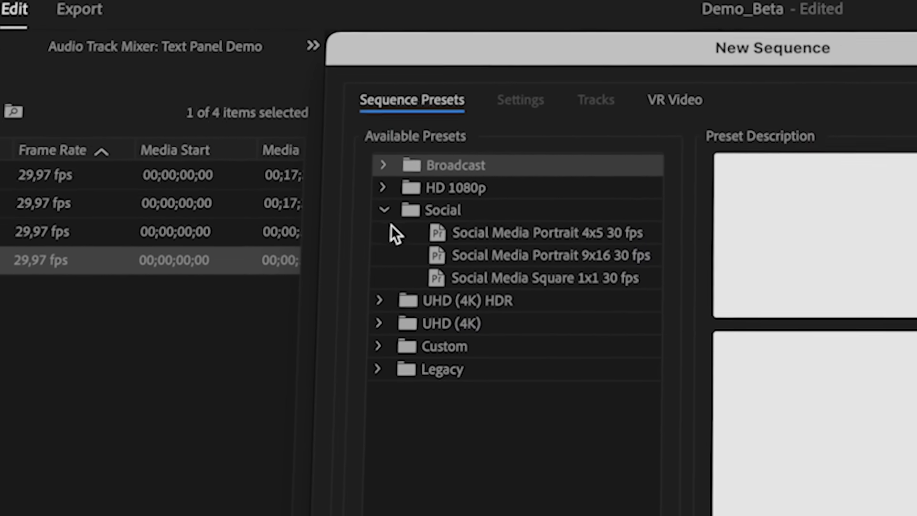
{"action": "left_click", "coordinate": [389, 209]}
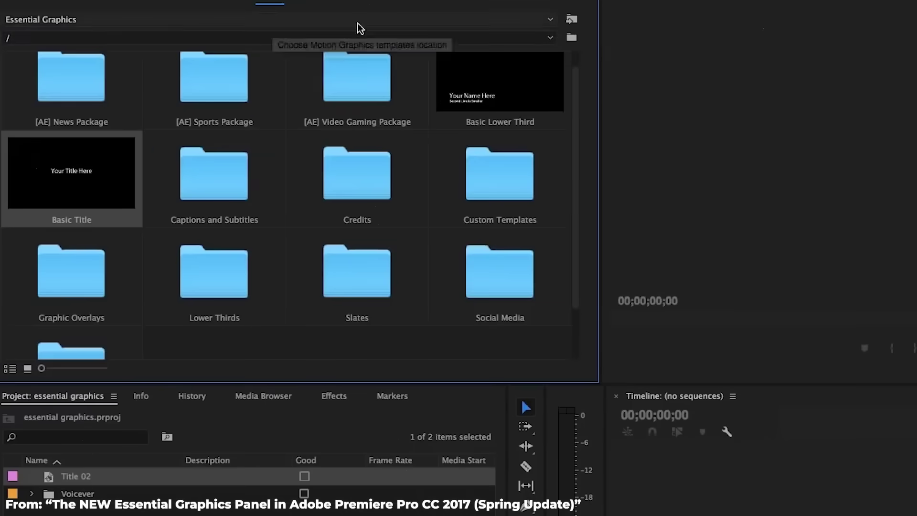
- Check the template folder locations, then choose Manage Additional Folders from the Essential Graphics panel menu
{"action": "left_click", "coordinate": [551, 38]}
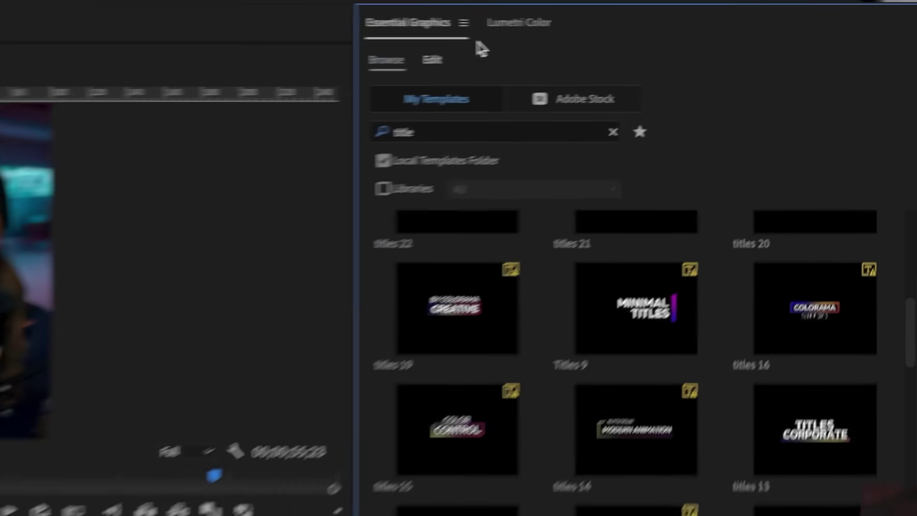
{"action": "left_click", "coordinate": [670, 26]}
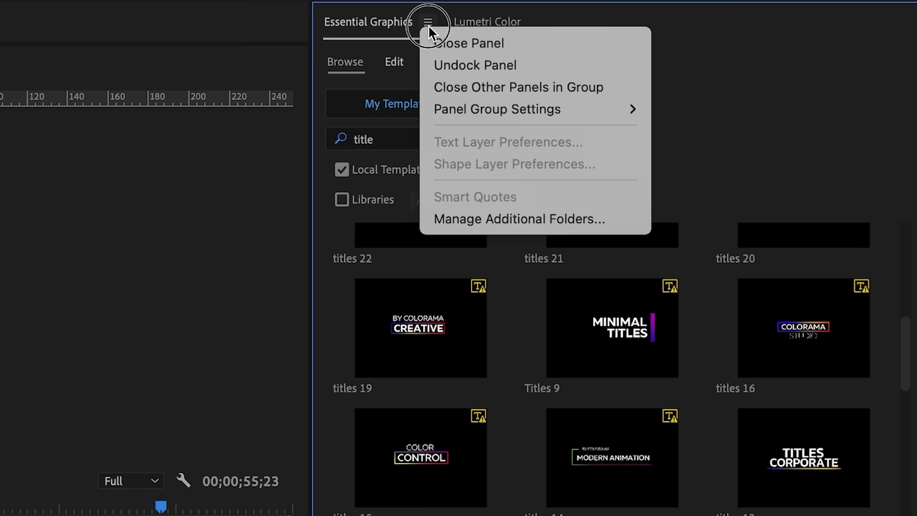
{"action": "left_click", "coordinate": [496, 228]}
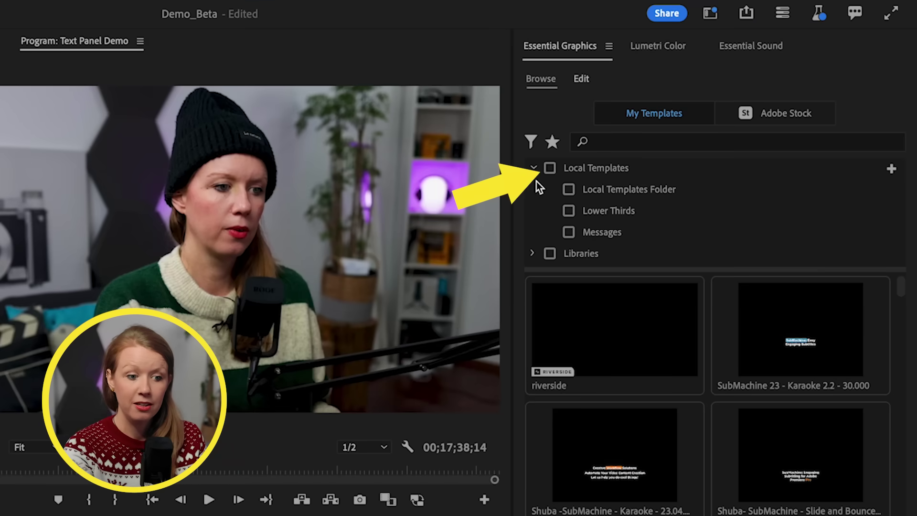
- Enable Libraries and every Local Templates folder in the Essential Graphics browser
{"action": "left_click", "coordinate": [534, 169]}
{"action": "left_click", "coordinate": [536, 170]}
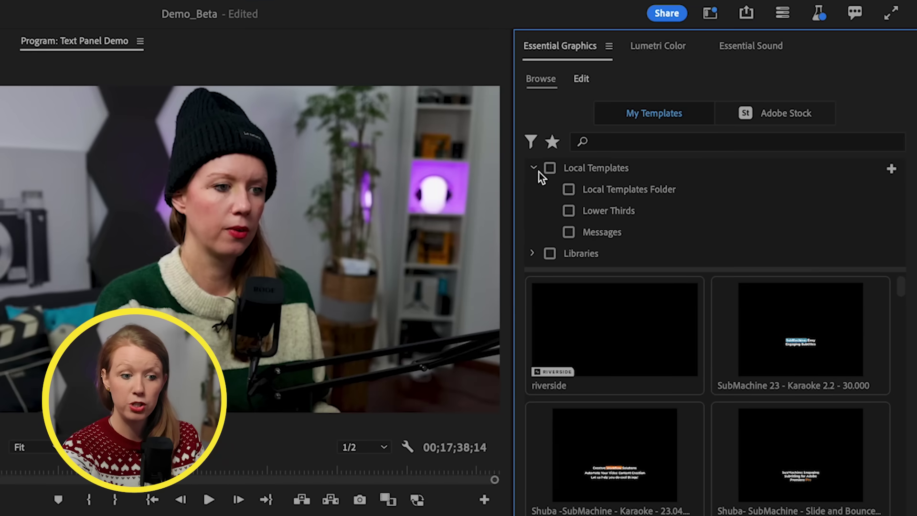
{"action": "left_click", "coordinate": [549, 254]}
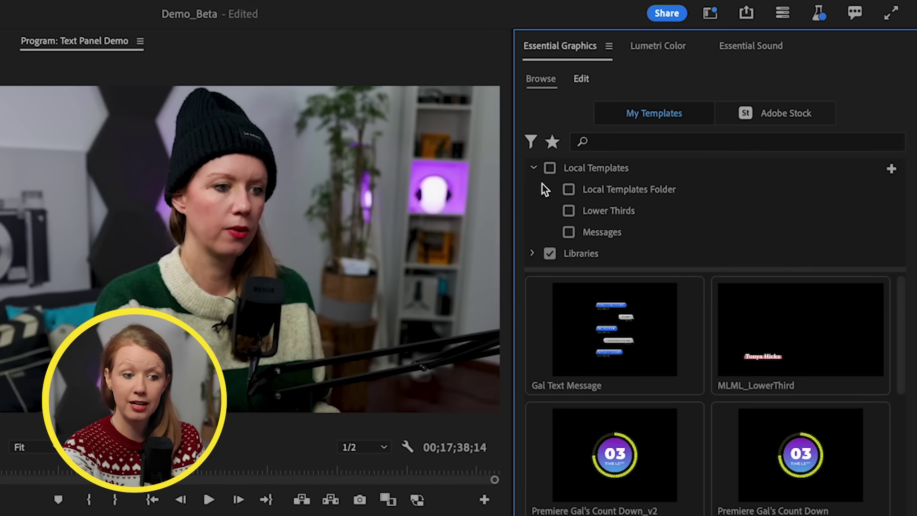
{"action": "left_click", "coordinate": [550, 168]}
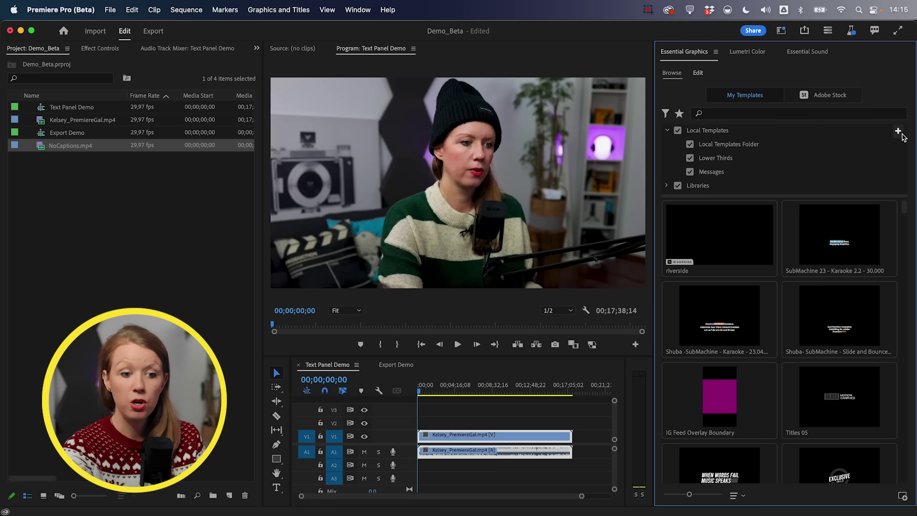
- Add the Submachine folder under Local Templates, then clear the local folder filter
{"action": "left_click", "coordinate": [898, 133]}
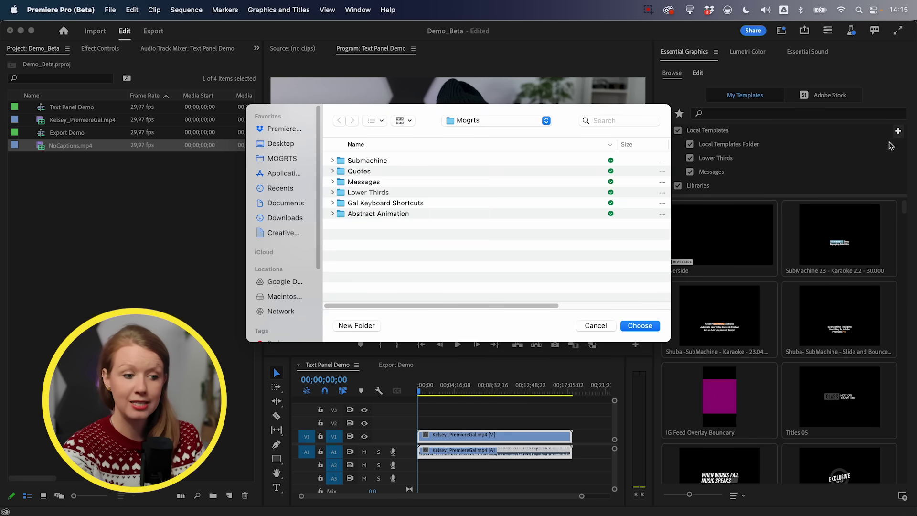
{"action": "left_click", "coordinate": [387, 161]}
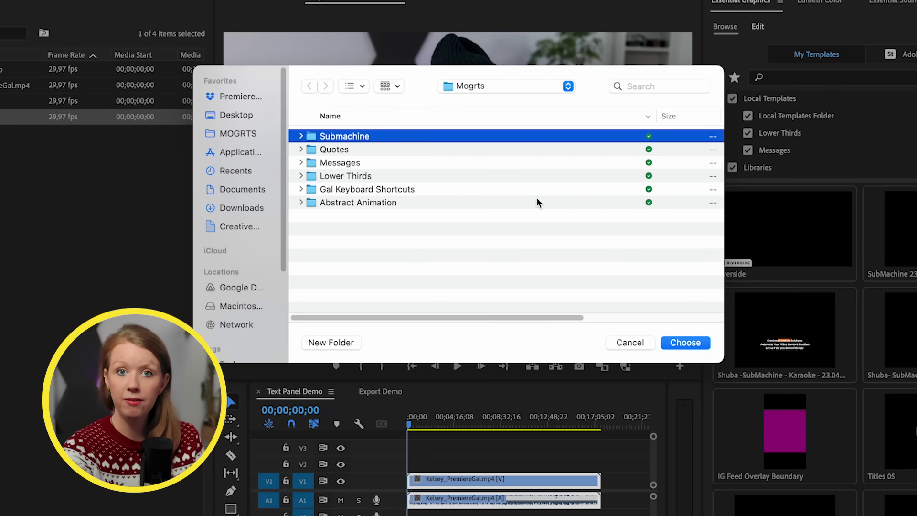
{"action": "left_click", "coordinate": [300, 136]}
{"action": "left_click", "coordinate": [301, 136]}
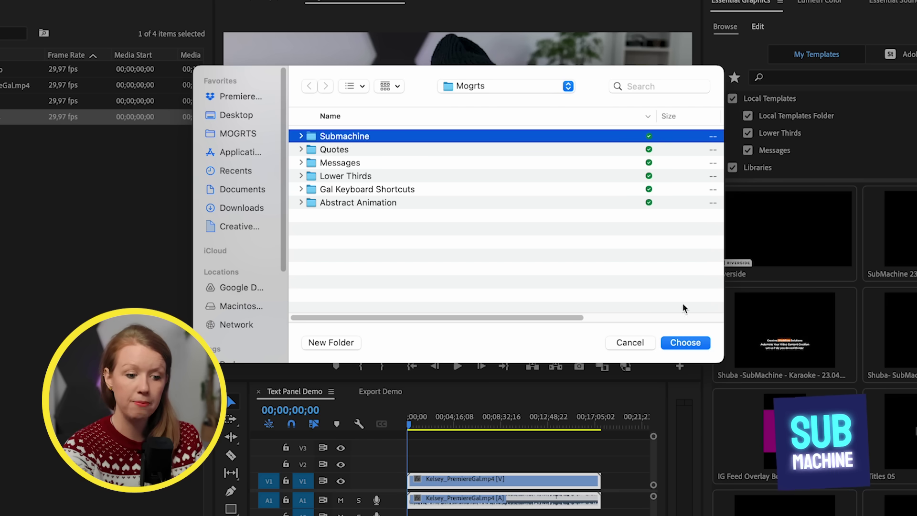
{"action": "left_click", "coordinate": [693, 345]}
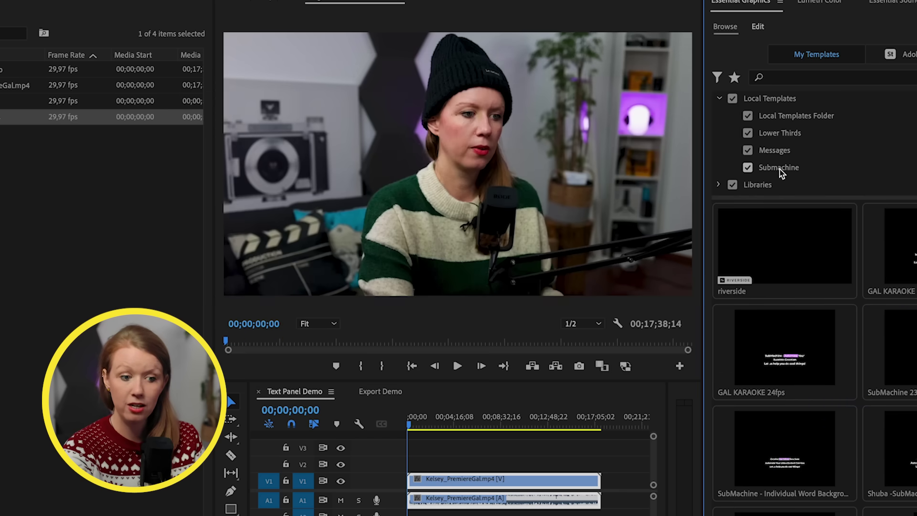
{"action": "left_click", "coordinate": [733, 99]}
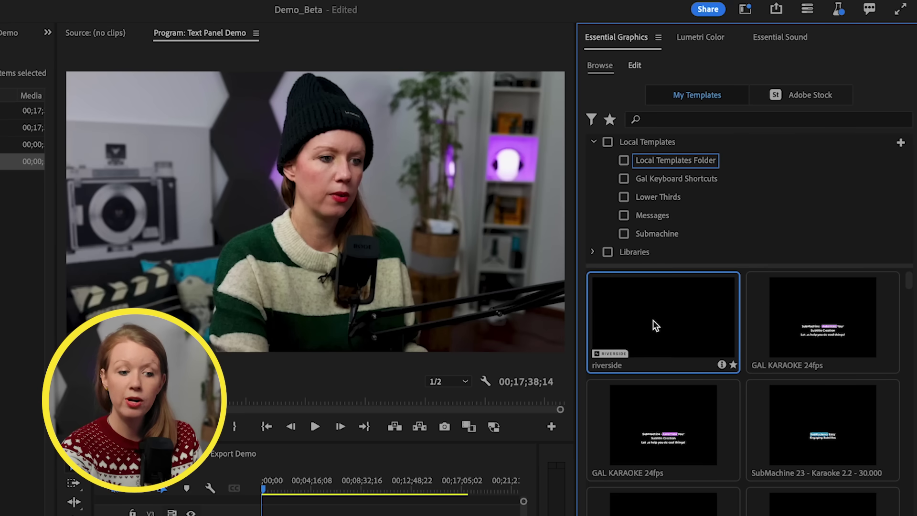
- Select the GAL KARAOKE 24fps and riverside templates and the Lower Thirds folder, then collapse Local Templates
{"action": "left_click", "coordinate": [793, 337]}
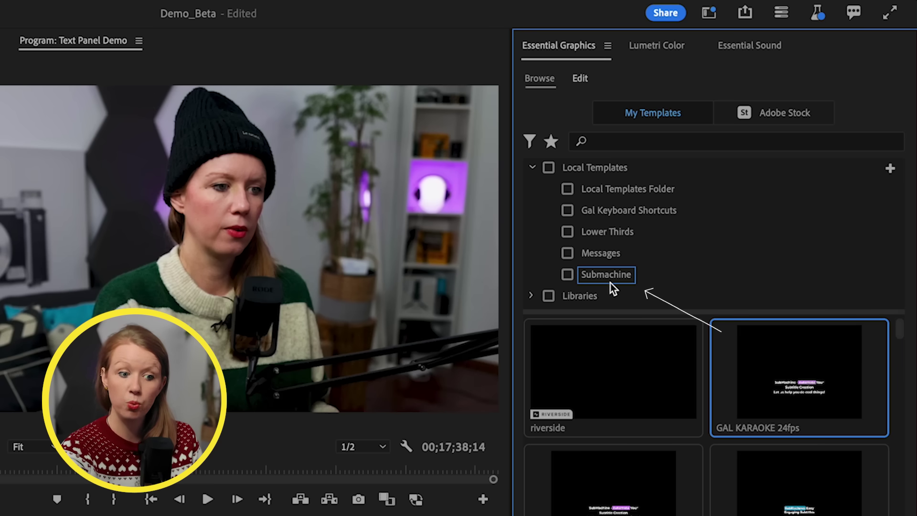
{"action": "mouse_move", "coordinate": [600, 278]}
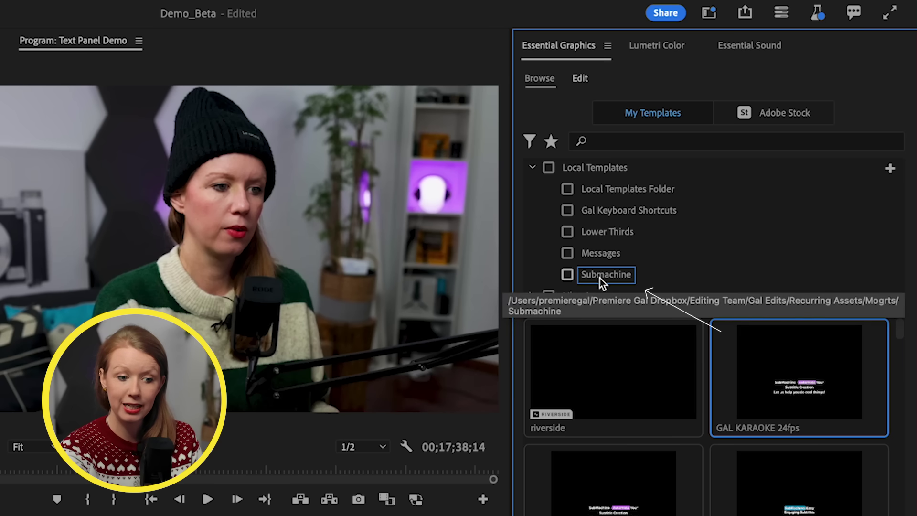
{"action": "left_click", "coordinate": [573, 385]}
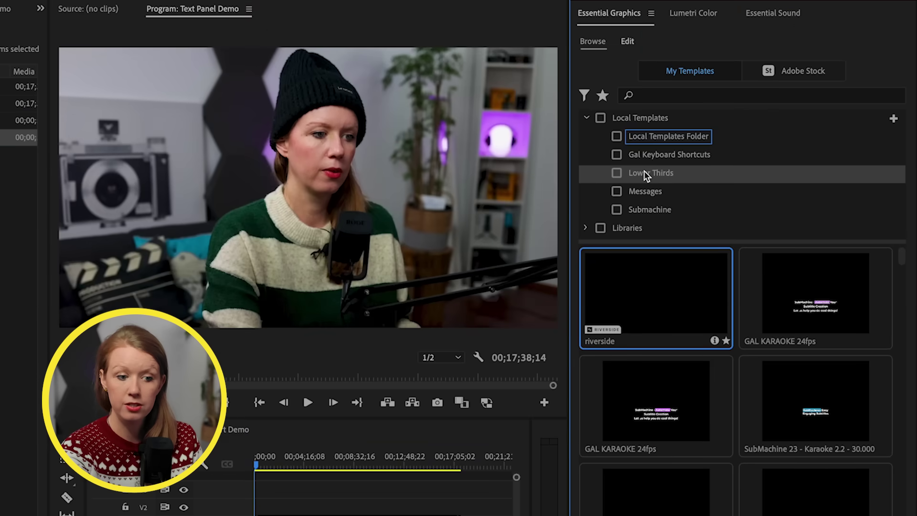
{"action": "left_click", "coordinate": [645, 173]}
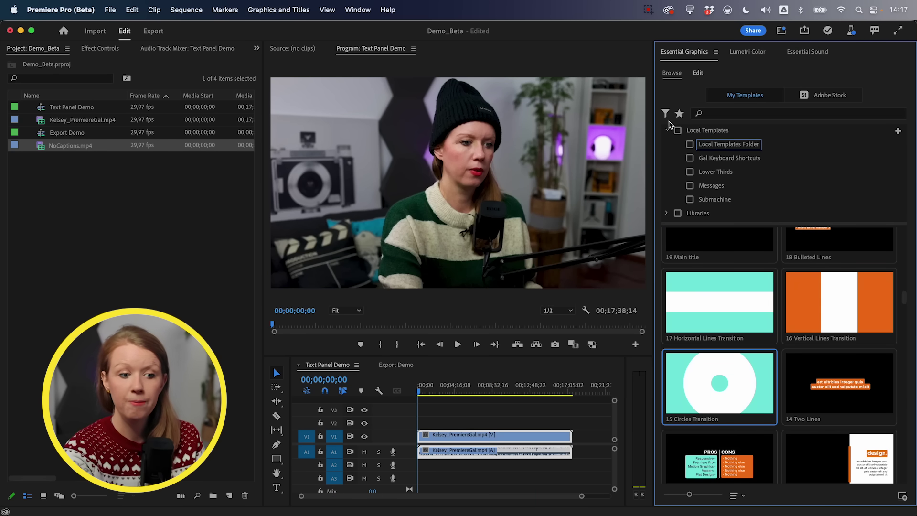
{"action": "left_click", "coordinate": [667, 131]}
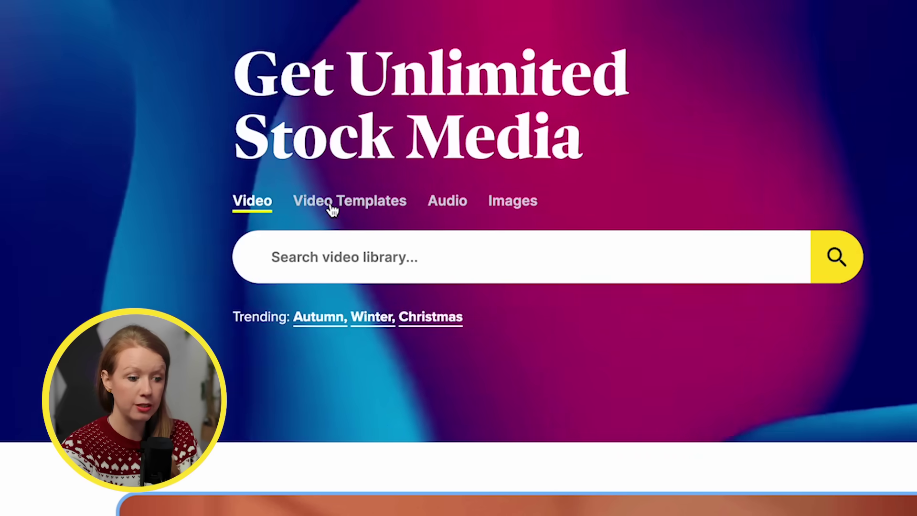
- Search Storyblocks video templates for 'lower third' and scroll through the Premiere Pro results
{"action": "left_click", "coordinate": [332, 203]}
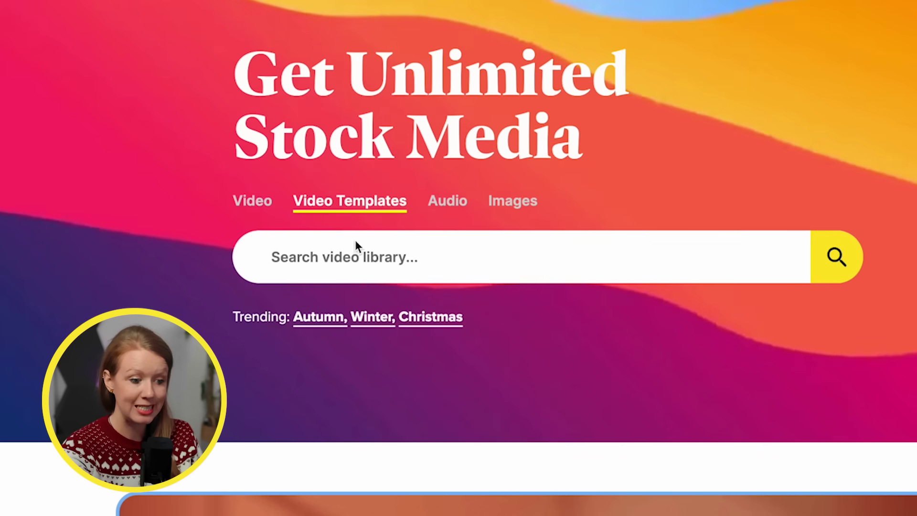
{"action": "left_click", "coordinate": [336, 259]}
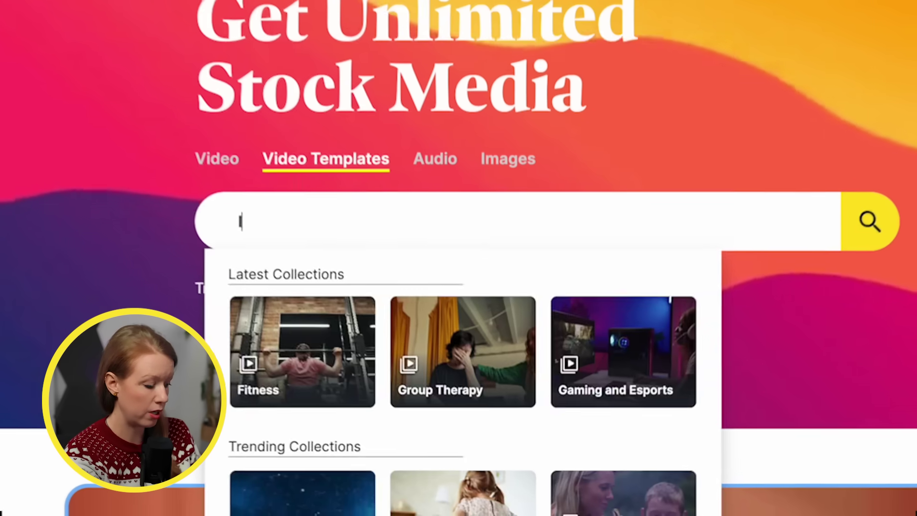
{"action": "type", "text": "lower thirds"}
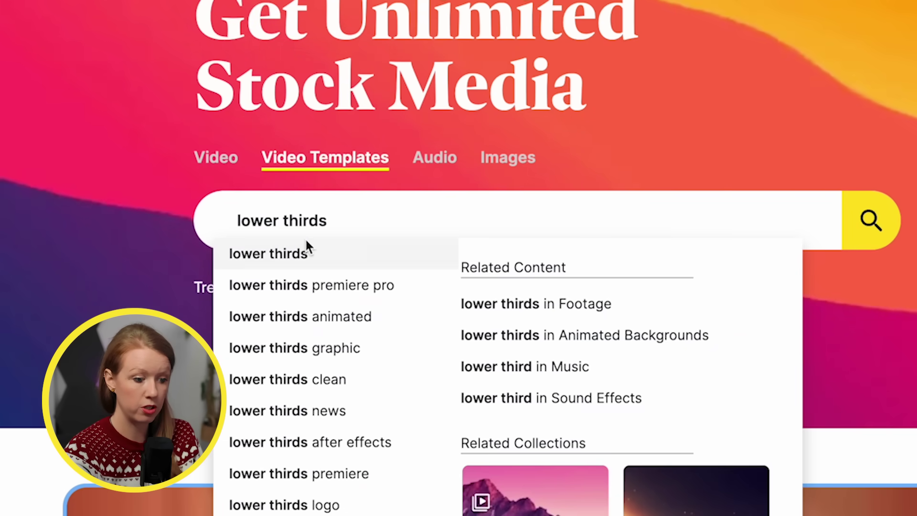
{"action": "left_click", "coordinate": [874, 220]}
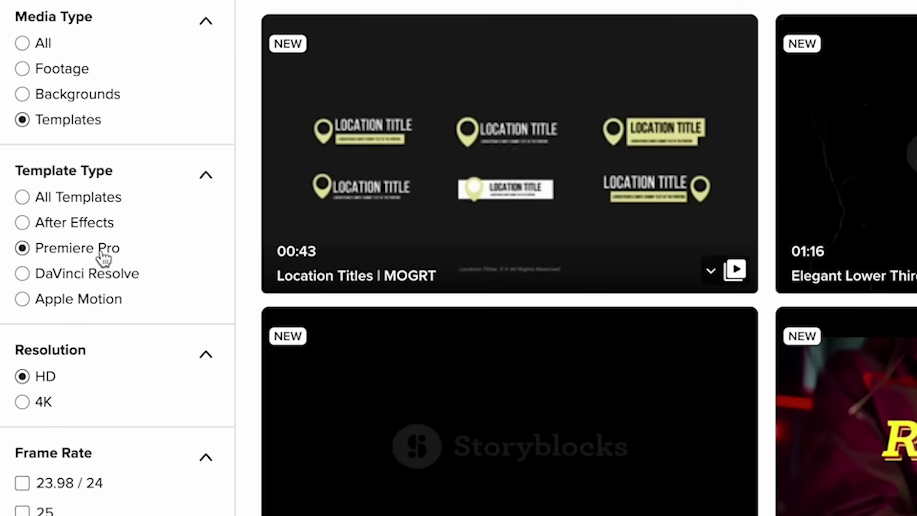
{"action": "scroll", "coordinate": [273, 262], "scroll_direction": "down", "scroll_amount": 3}
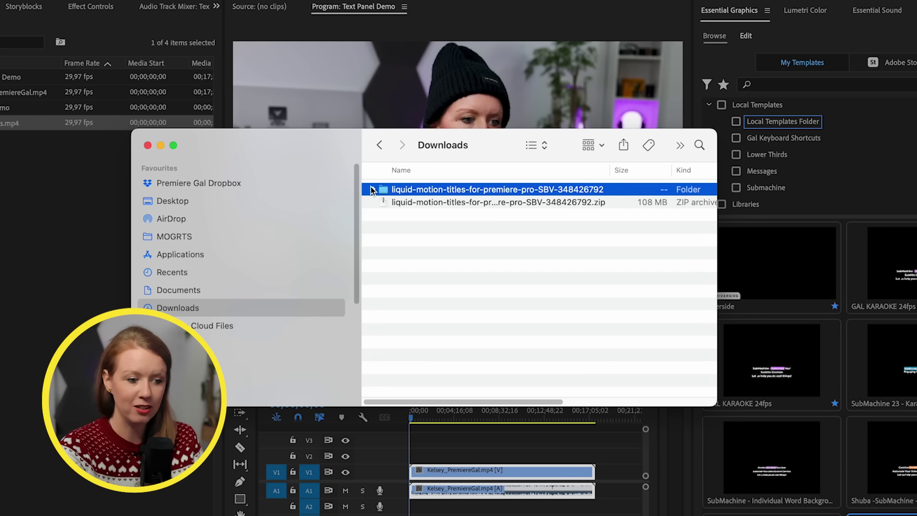
- Select all 13 Liquid Motion Title .mogrt files in the download and drag them onto the template browser
{"action": "left_click", "coordinate": [373, 190]}
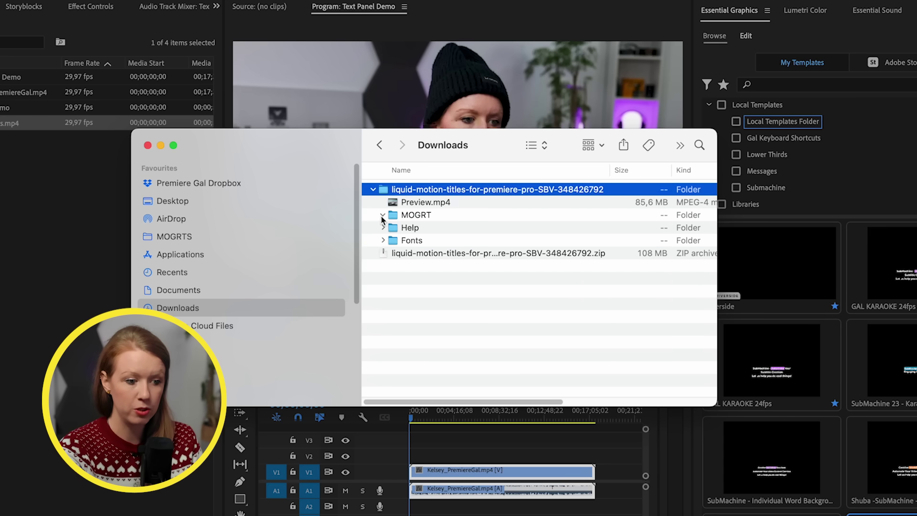
{"action": "left_click", "coordinate": [382, 215]}
{"action": "left_click", "coordinate": [461, 380], "text": "shift"}
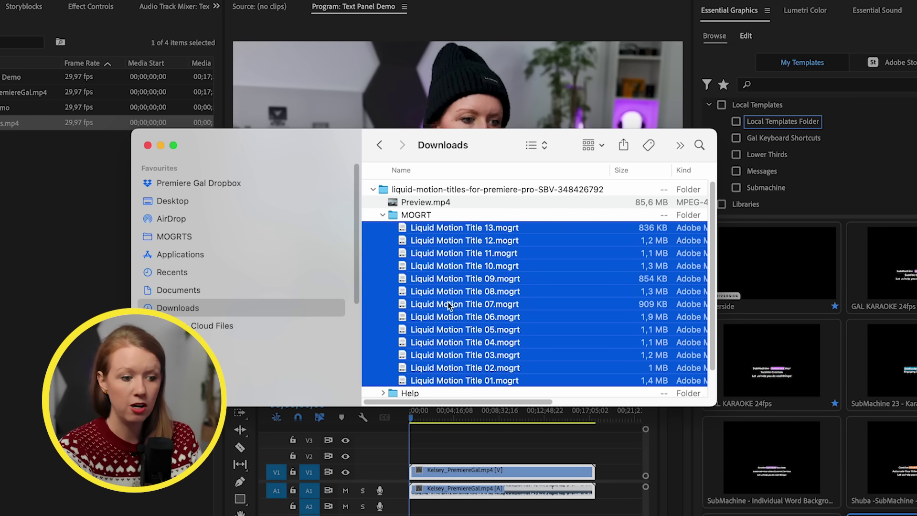
{"action": "left_click_drag", "start_coordinate": [495, 239], "coordinate": [847, 309]}
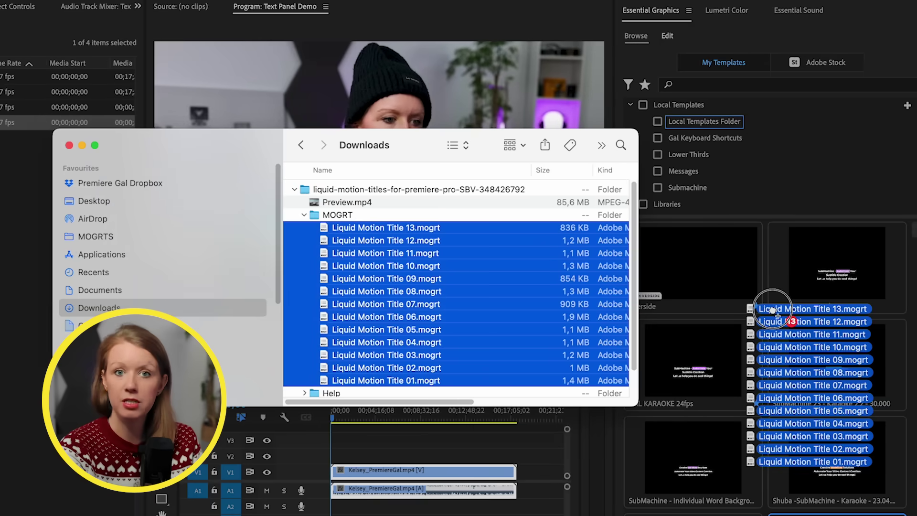
{"action": "left_click_drag", "start_coordinate": [769, 311], "coordinate": [770, 308]}
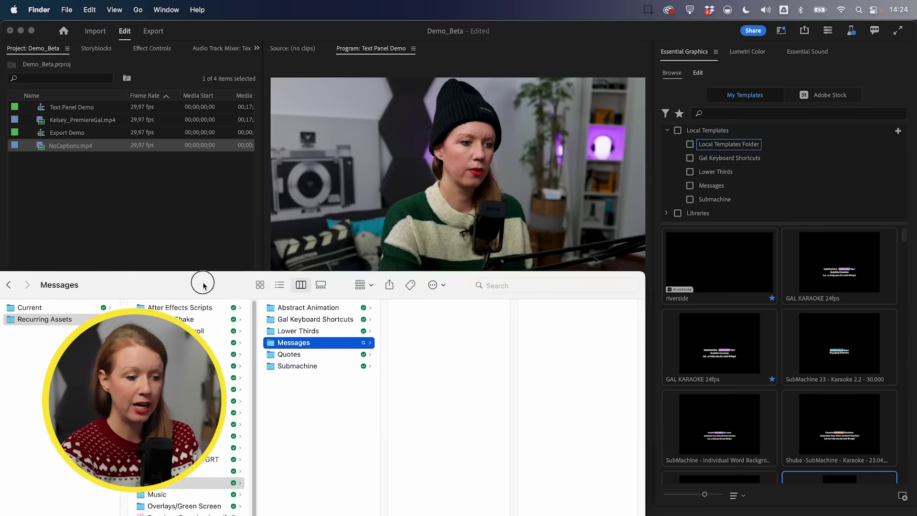
- Move the Liquid Motion Title files into the Lower Thirds folder and show only Lower Thirds templates
{"action": "left_click_drag", "start_coordinate": [201, 221], "coordinate": [193, 154]}
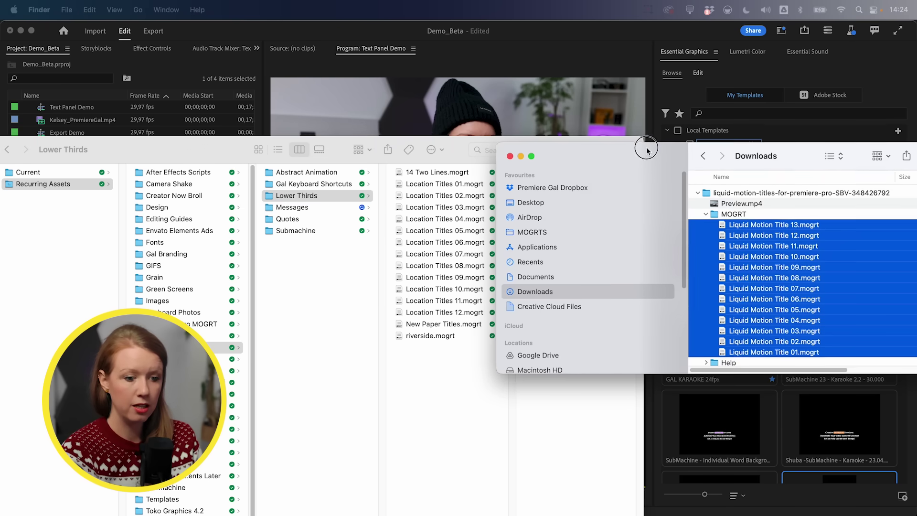
{"action": "left_click_drag", "start_coordinate": [742, 227], "coordinate": [451, 383]}
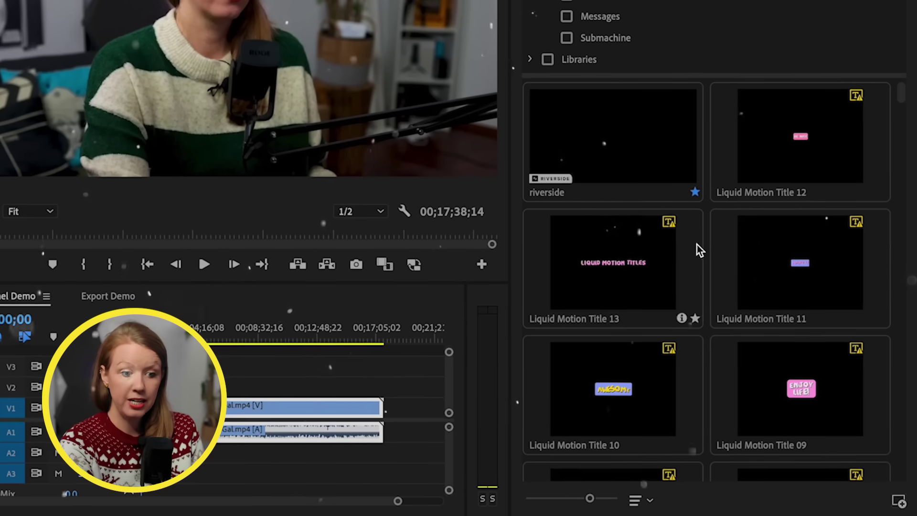
{"action": "scroll", "coordinate": [727, 280], "scroll_direction": "down", "scroll_amount": 5}
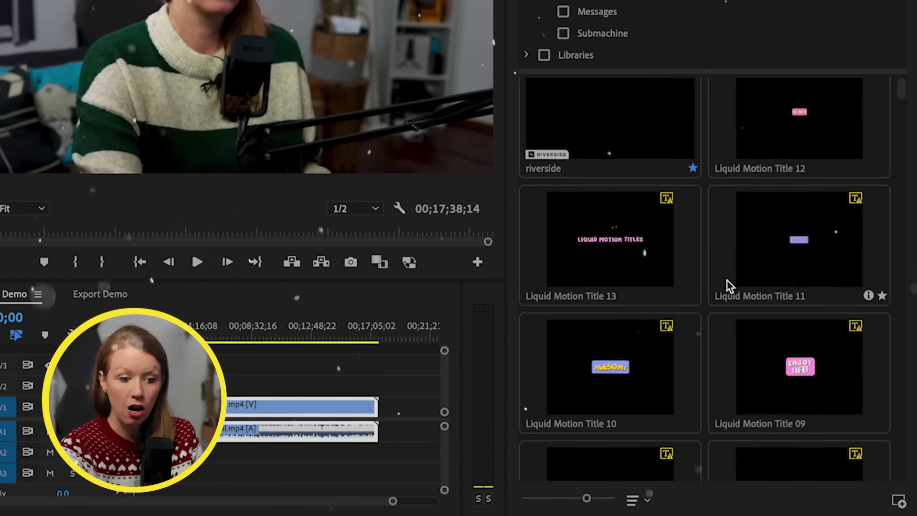
{"action": "scroll", "coordinate": [721, 280], "scroll_direction": "down", "scroll_amount": 1}
{"action": "mouse_move", "coordinate": [597, 243]}
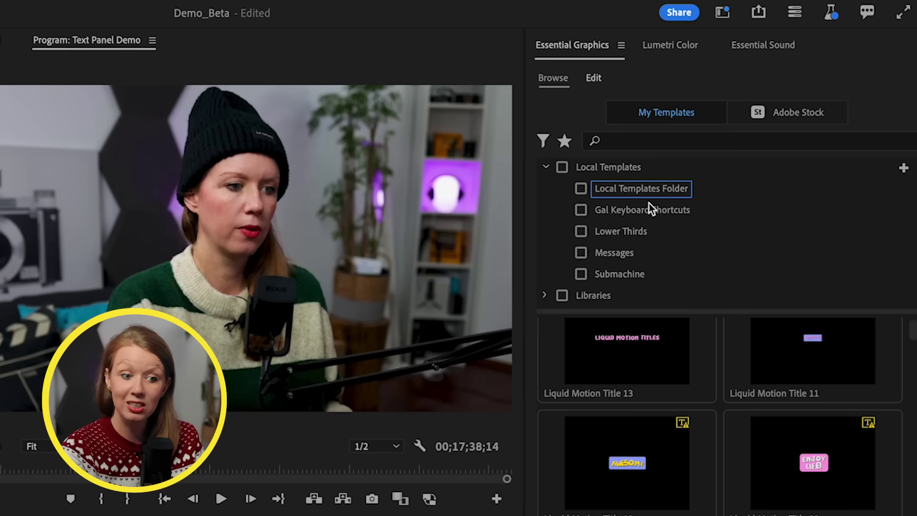
{"action": "left_click", "coordinate": [582, 232]}
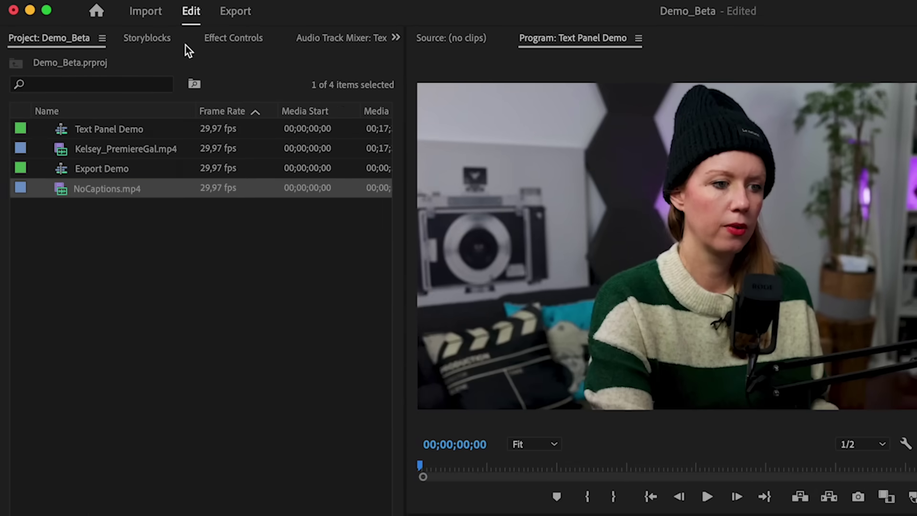
- In the Storyblocks panel, filter results to Templates, check sort order, and download the Podcast screens MOGRT
{"action": "left_click", "coordinate": [145, 39]}
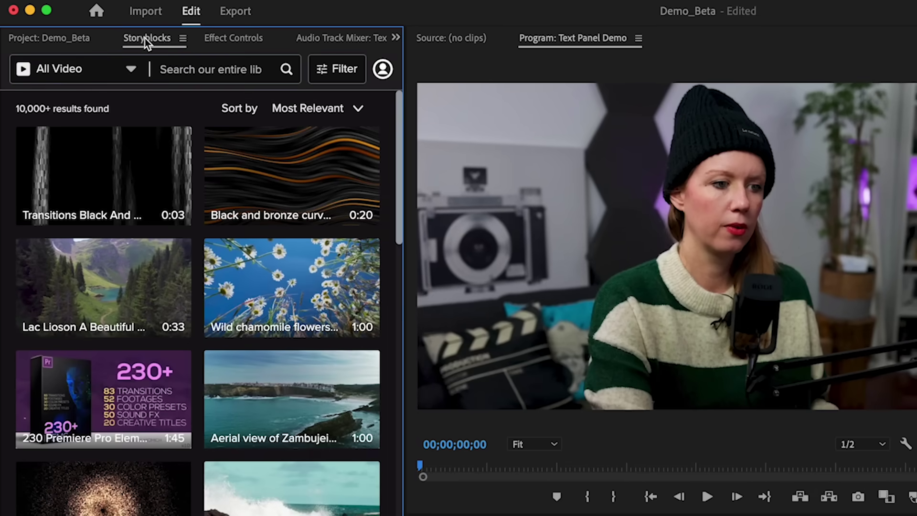
{"action": "left_click", "coordinate": [75, 74]}
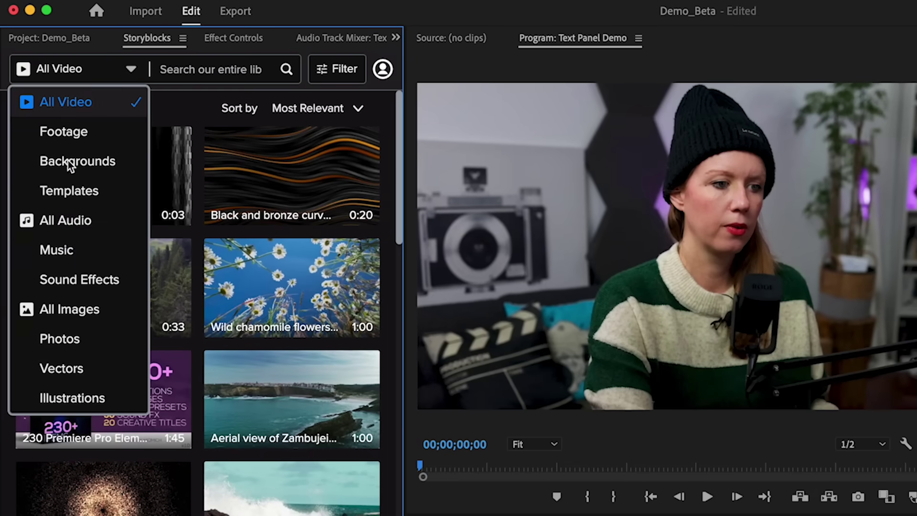
{"action": "left_click", "coordinate": [85, 192]}
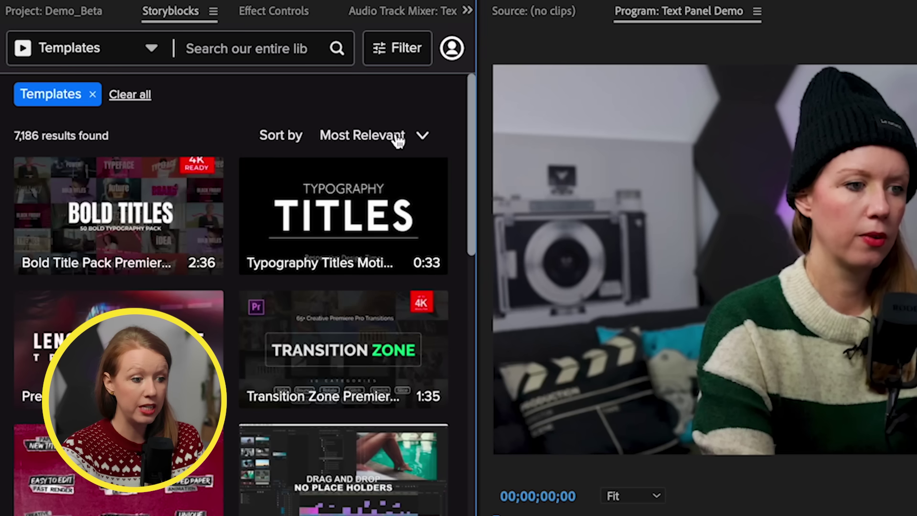
{"action": "left_click", "coordinate": [397, 141]}
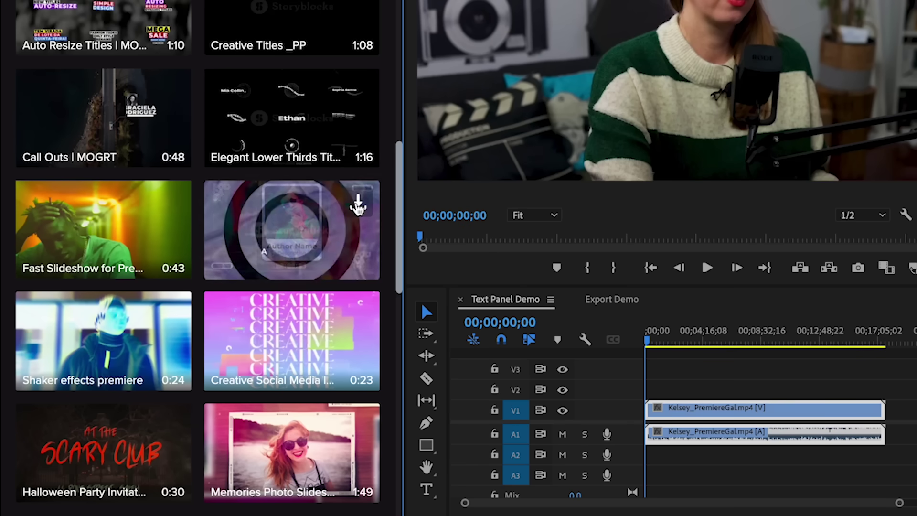
{"action": "left_click", "coordinate": [359, 205]}
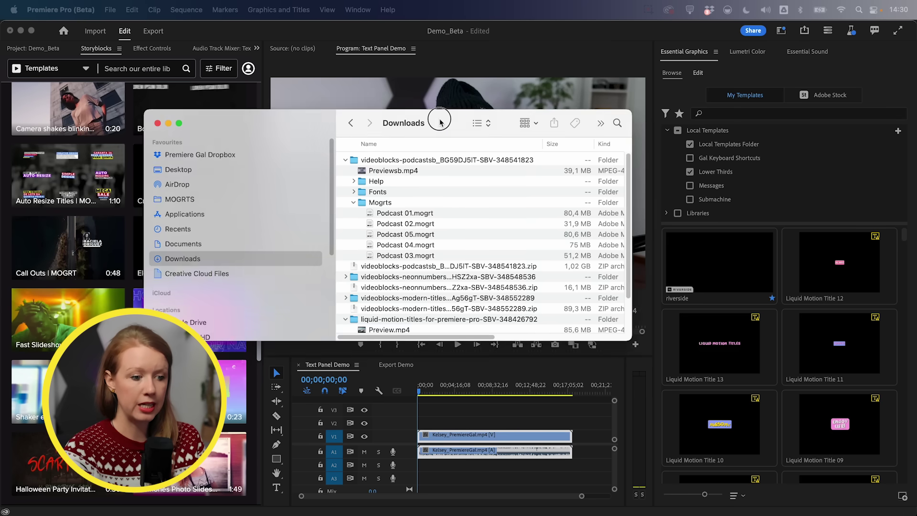
- Drag Podcast 01–05.mogrt from the Mogrts folder onto the Essential Graphics template grid
{"action": "left_click", "coordinate": [377, 231], "text": "shift"}
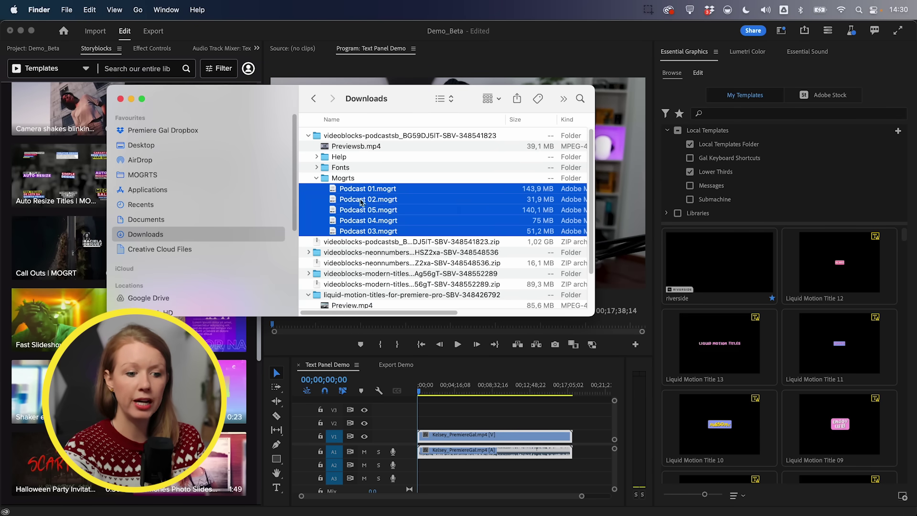
{"action": "left_click_drag", "start_coordinate": [354, 193], "coordinate": [754, 264]}
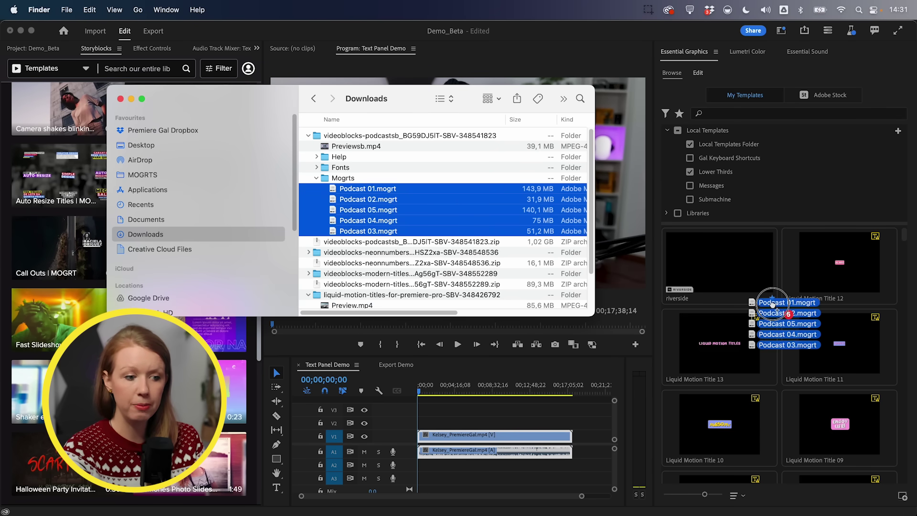
{"action": "left_click_drag", "start_coordinate": [773, 305], "coordinate": [773, 306]}
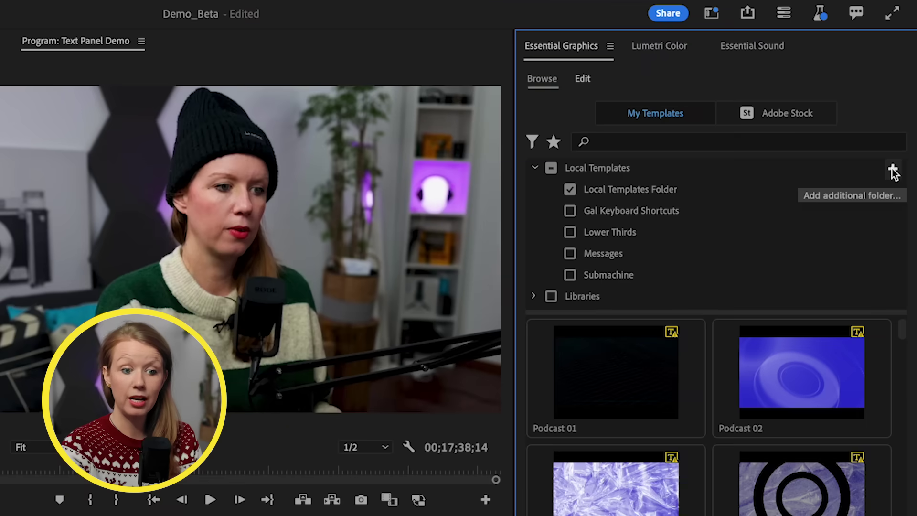
- Create a new 'Podcast' folder inside Mogrts and add it as a Local Templates location
{"action": "left_click", "coordinate": [893, 170]}
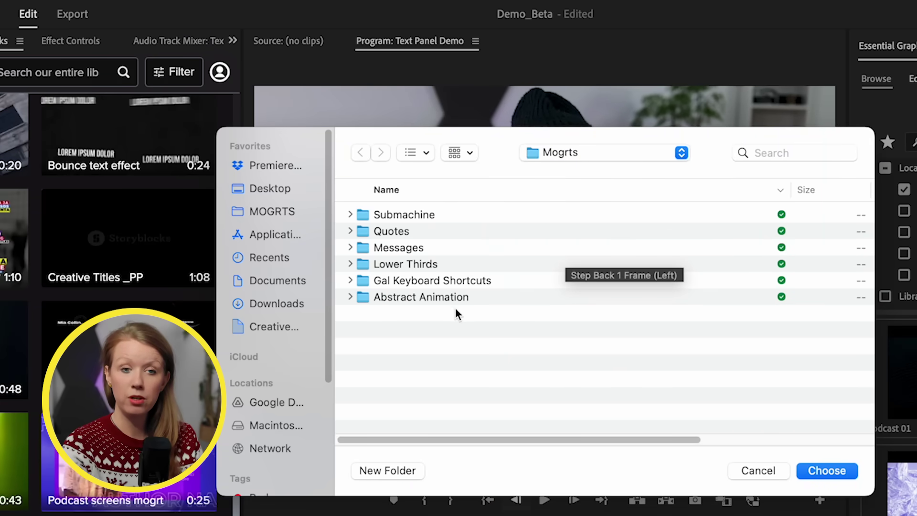
{"action": "left_click", "coordinate": [388, 471]}
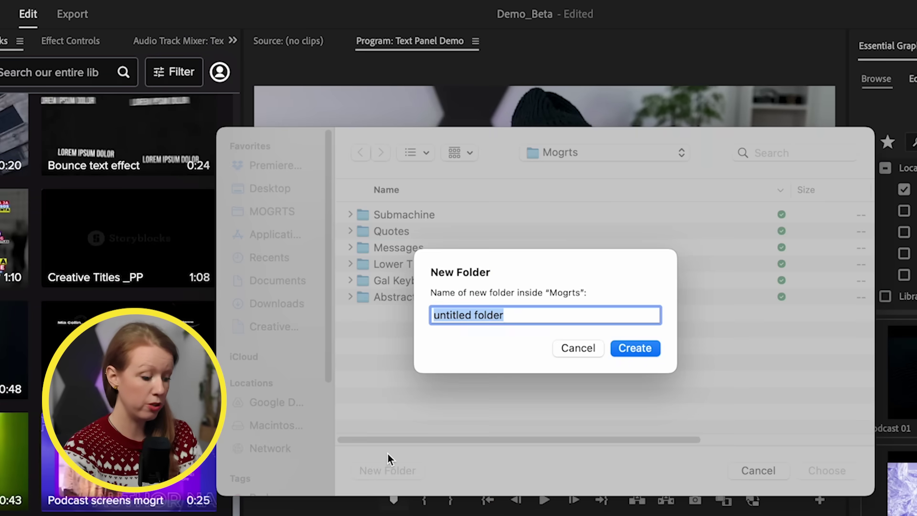
{"action": "type", "text": "Pod"}
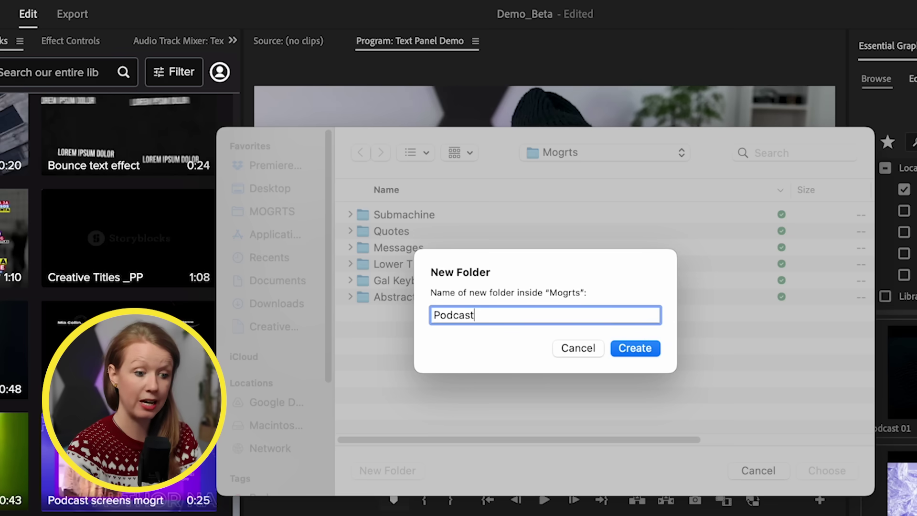
{"action": "type", "text": "cast"}
{"action": "left_click", "coordinate": [641, 345]}
{"action": "key", "text": "Return"}
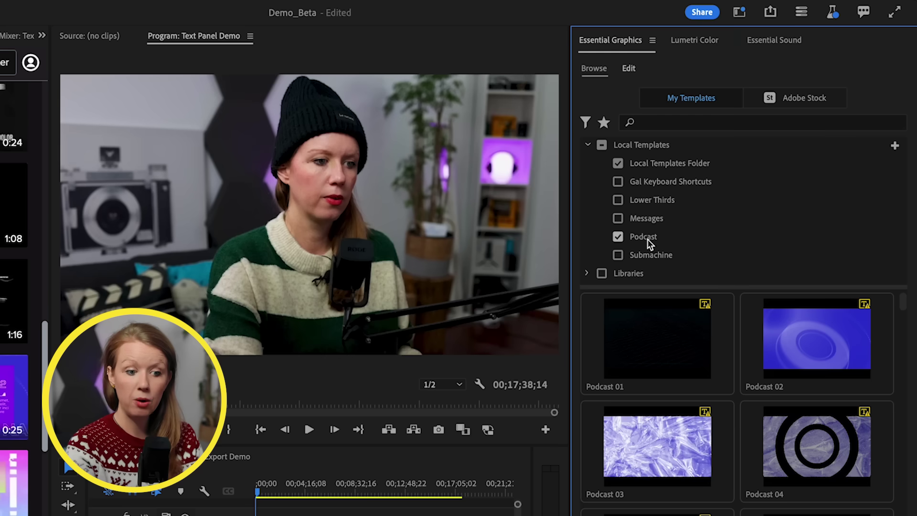
- Toggle the Podcast folder's checkbox to filter the templates grid, then browse the grid
{"action": "left_click", "coordinate": [647, 238]}
{"action": "left_click", "coordinate": [647, 238]}
{"action": "left_click", "coordinate": [647, 238]}
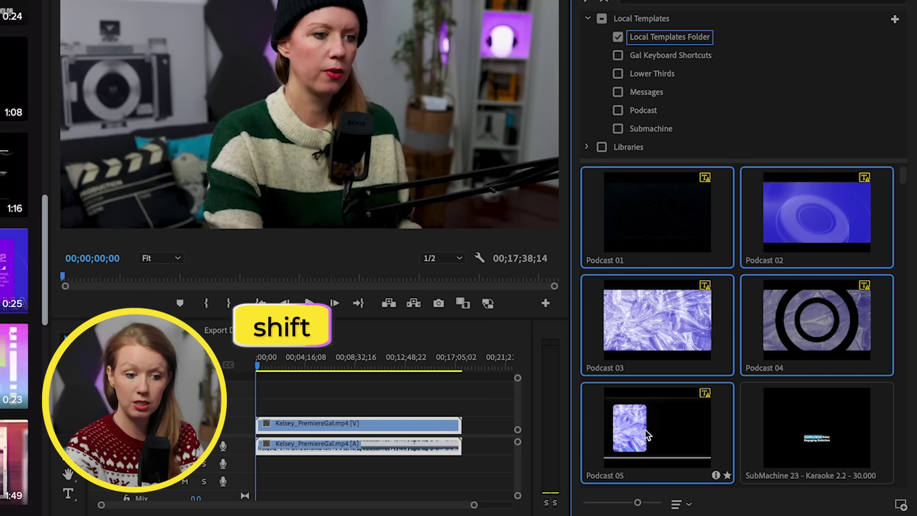
{"action": "scroll", "coordinate": [664, 394], "scroll_direction": "down", "scroll_amount": 3}
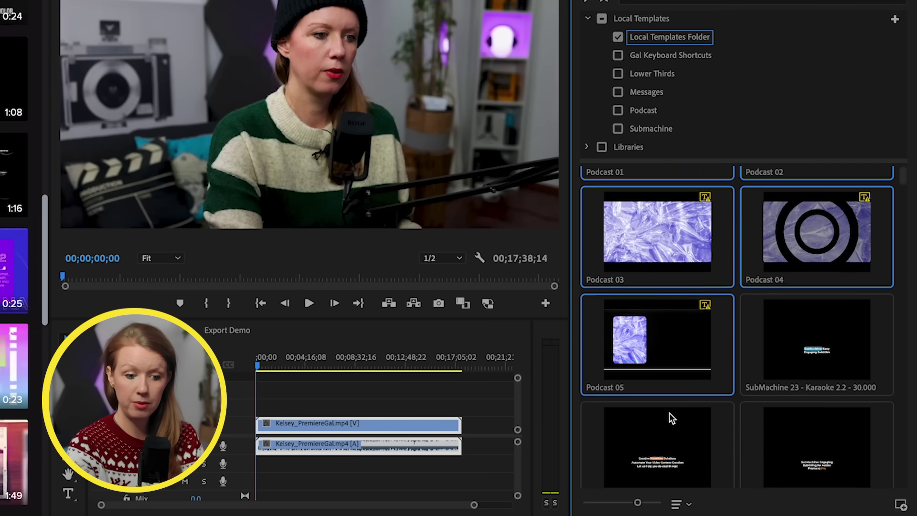
{"action": "scroll", "coordinate": [669, 414], "scroll_direction": "up", "scroll_amount": 4}
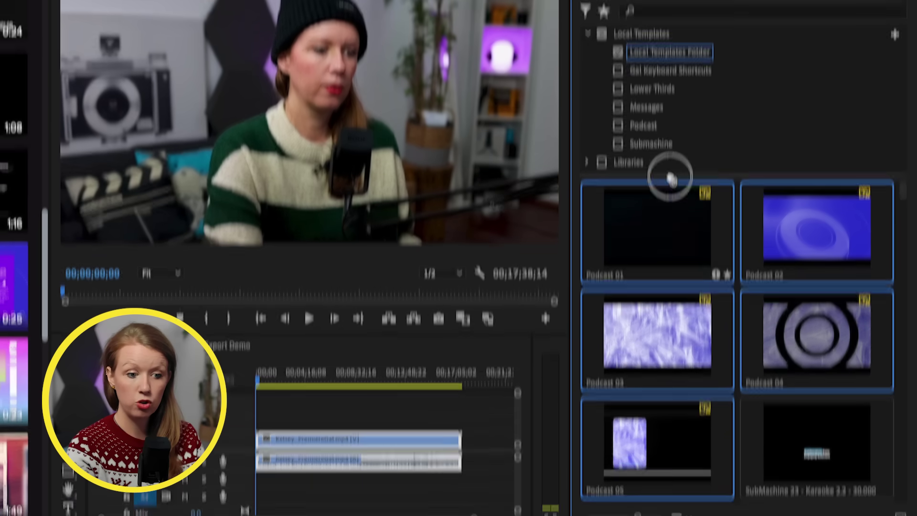
{"action": "left_click", "coordinate": [656, 111]}
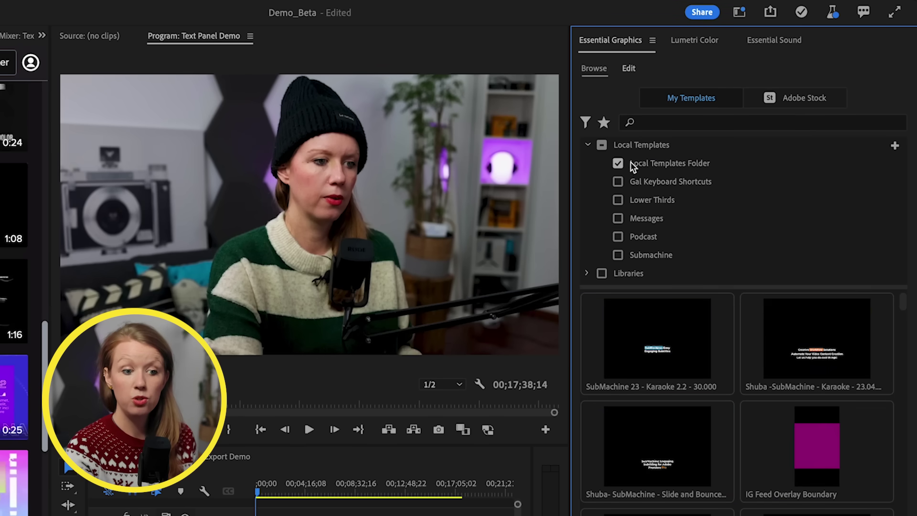
- Uncheck Local Templates Folder, leave only Podcast checked, and show Rename, Remove and Reveal in Finder for Podcast
{"action": "left_click", "coordinate": [618, 164]}
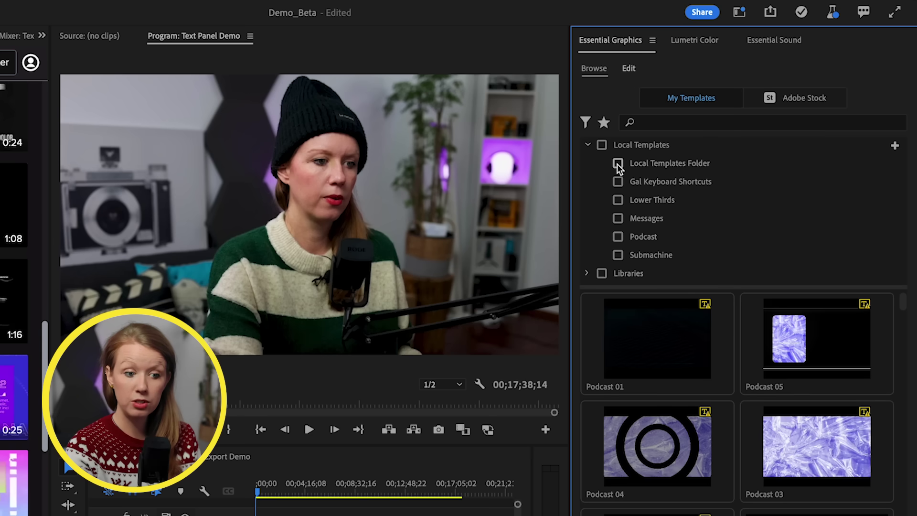
{"action": "left_click", "coordinate": [620, 237]}
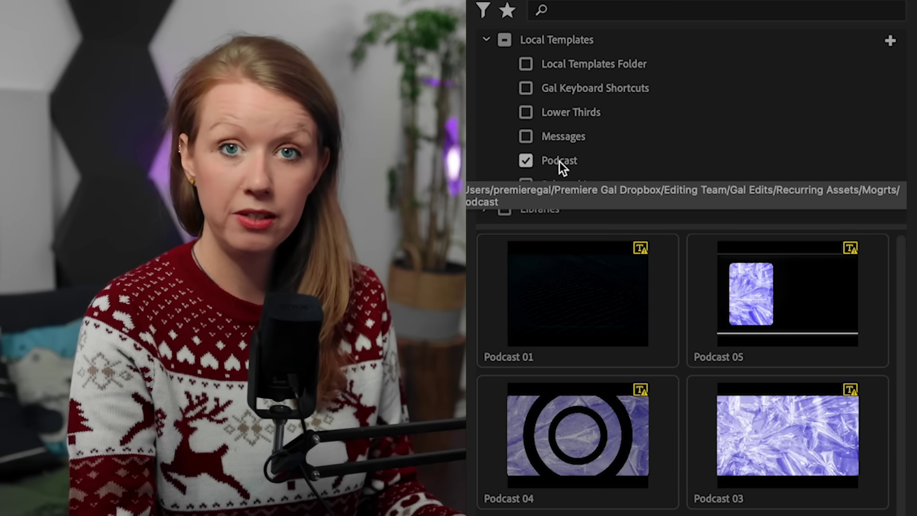
{"action": "right_click", "coordinate": [560, 162]}
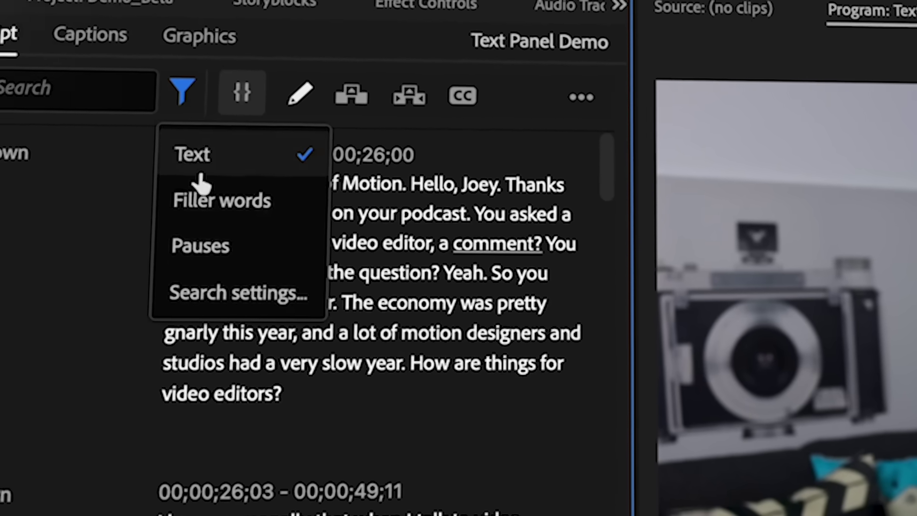
- Filter the transcript to Filler words and delete all of them
{"action": "left_click", "coordinate": [183, 204]}
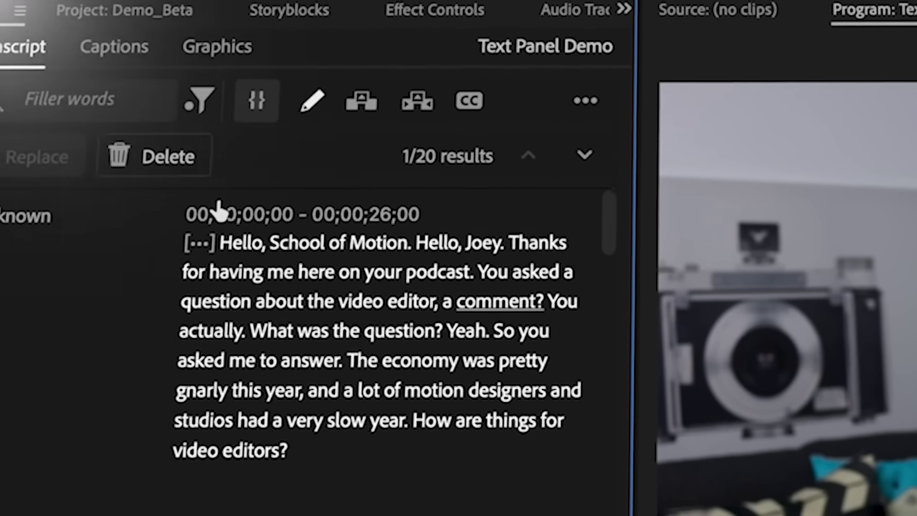
{"action": "left_click", "coordinate": [153, 157]}
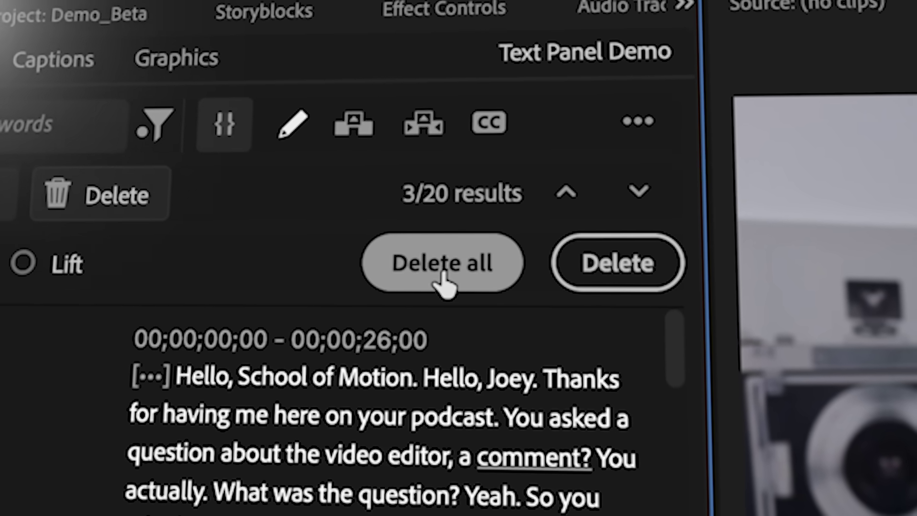
{"action": "left_click", "coordinate": [441, 267]}
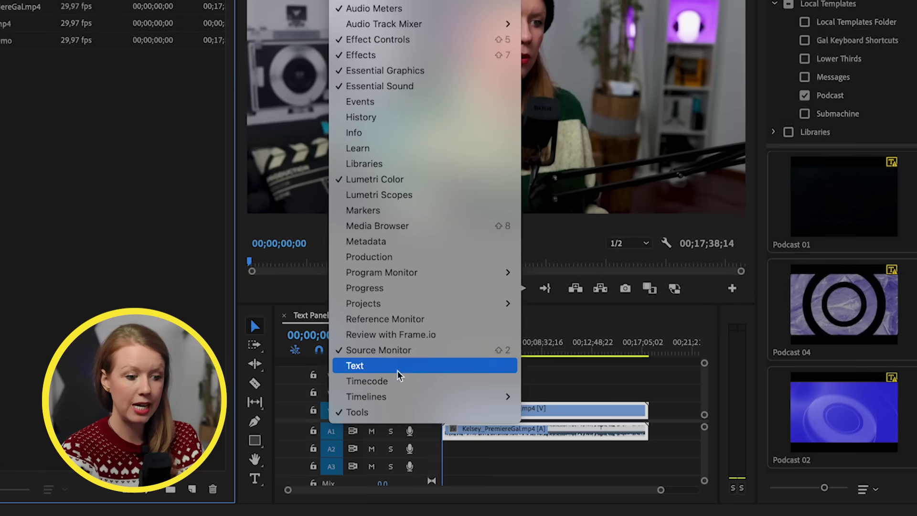
- Open the Text panel showing the Text Panel Demo transcript
{"action": "left_click", "coordinate": [401, 366]}
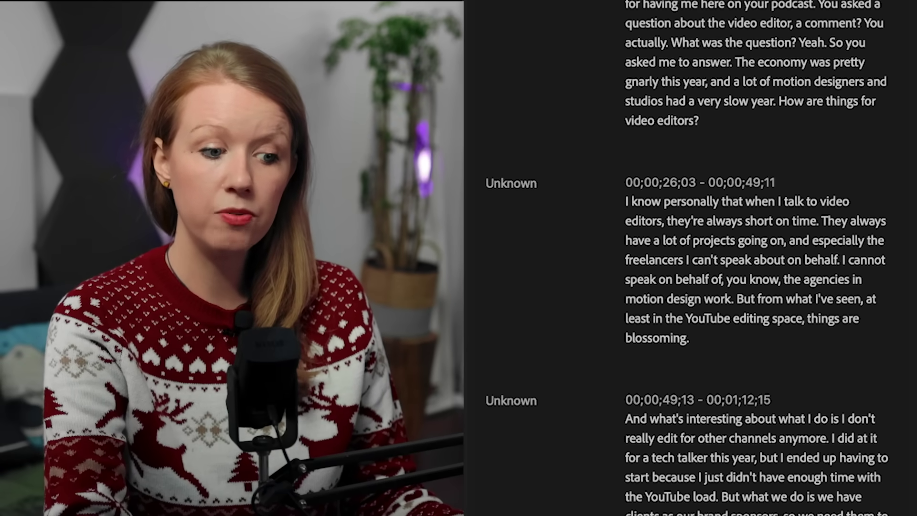
{"action": "scroll", "coordinate": [730, 102], "scroll_direction": "down", "scroll_amount": 20}
{"action": "scroll", "coordinate": [754, 258], "scroll_direction": "up", "scroll_amount": 20}
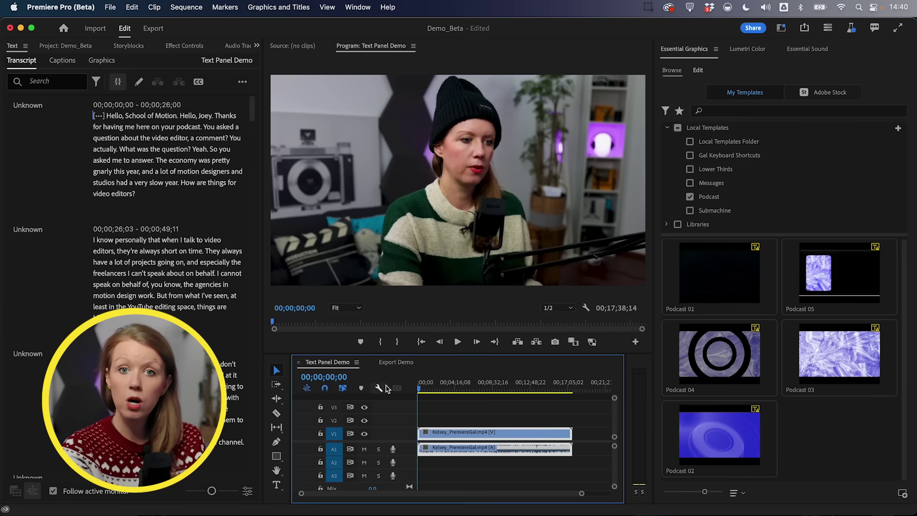
- Open Preferences > Transcription and check which clips get transcribed automatically
{"action": "left_click", "coordinate": [39, 5]}
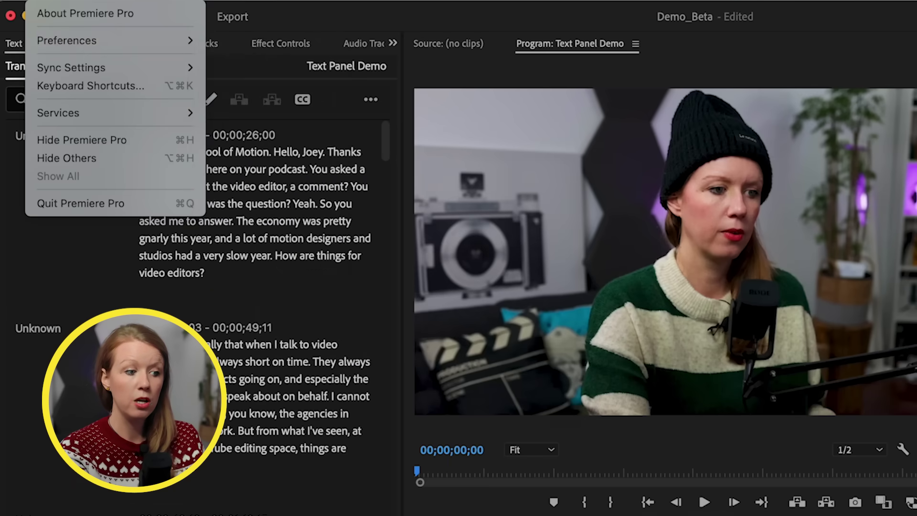
{"action": "mouse_move", "coordinate": [87, 45]}
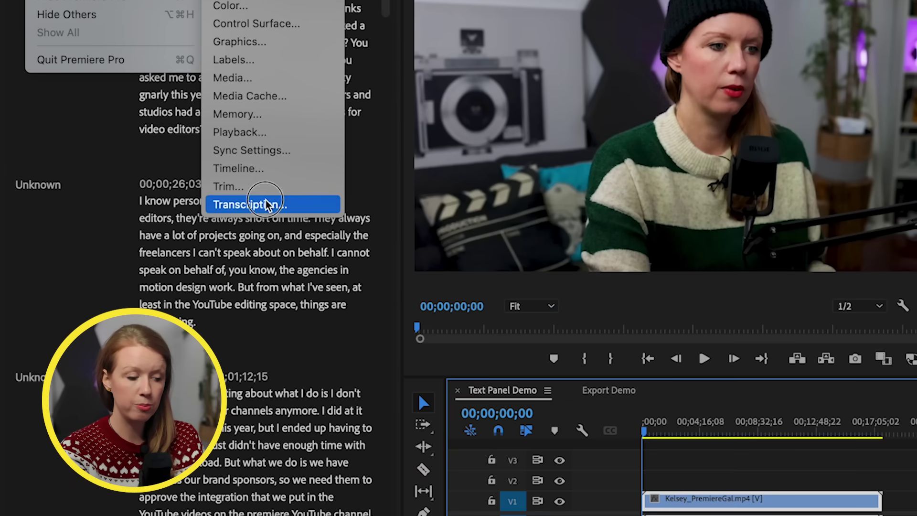
{"action": "left_click", "coordinate": [265, 204]}
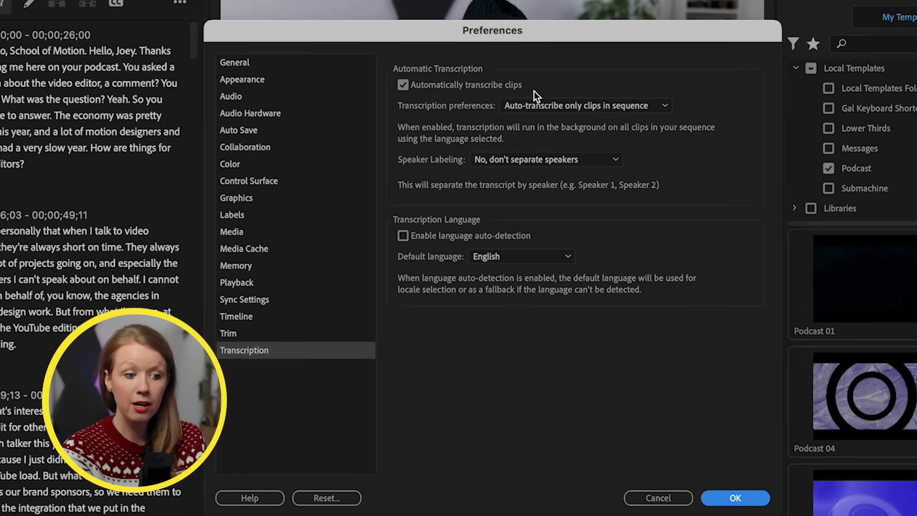
{"action": "left_click", "coordinate": [528, 106]}
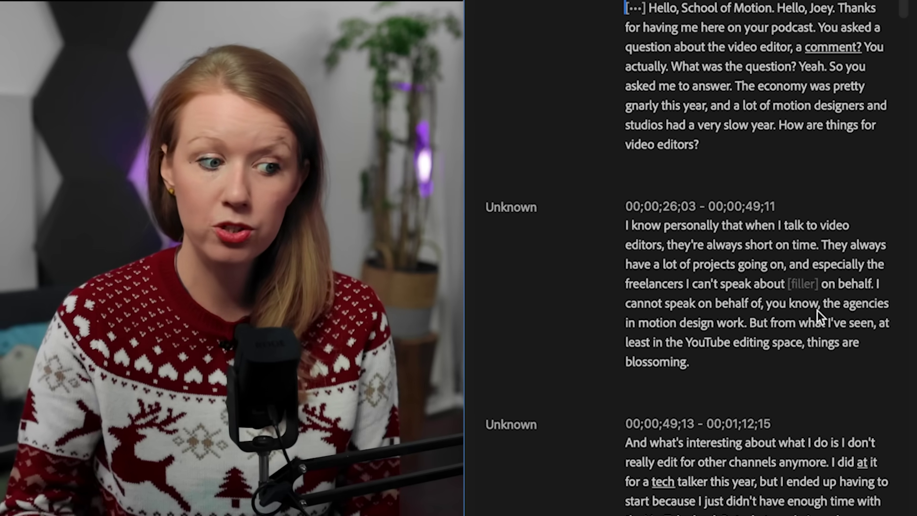
- Select the [filler] word in the transcript and filter the transcript to Filler words
{"action": "left_click", "coordinate": [795, 287]}
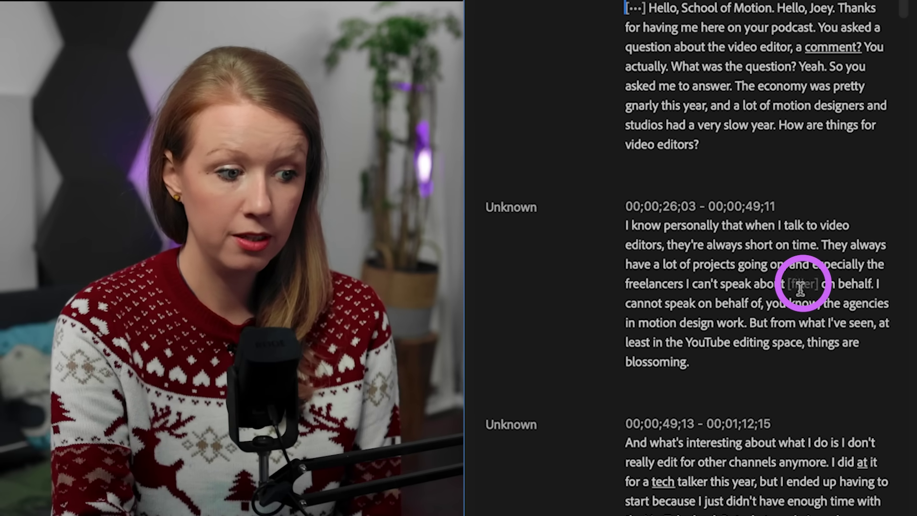
{"action": "left_click", "coordinate": [801, 285]}
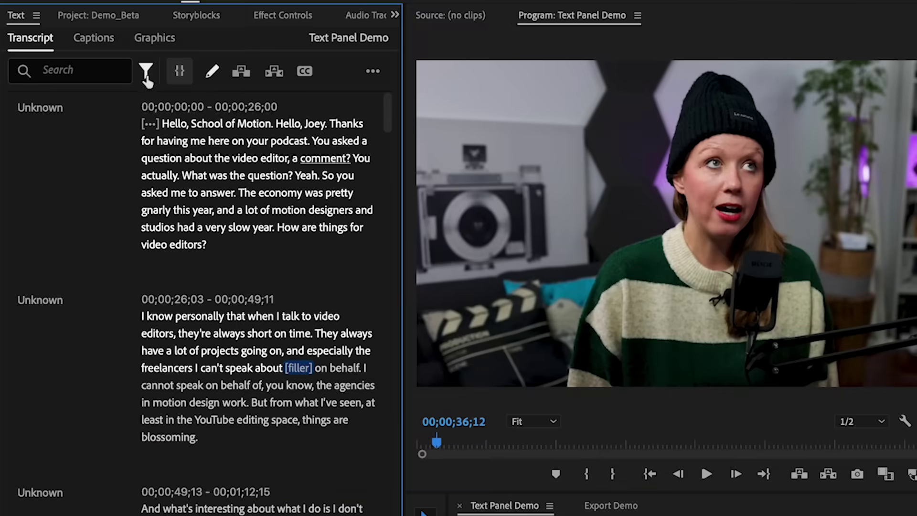
{"action": "left_click", "coordinate": [146, 73]}
{"action": "left_click", "coordinate": [158, 131]}
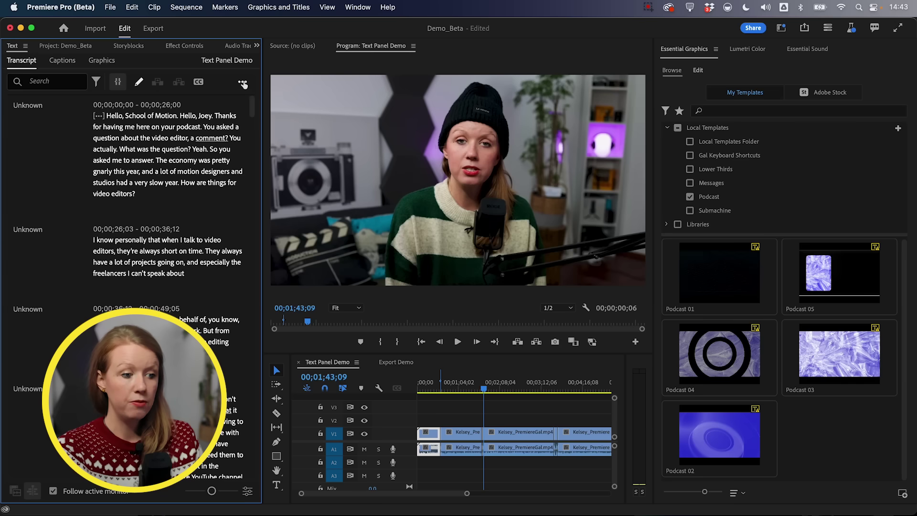
- Look over the Transcript View Options and cancel without changes
{"action": "left_click", "coordinate": [242, 83]}
{"action": "left_click", "coordinate": [227, 193]}
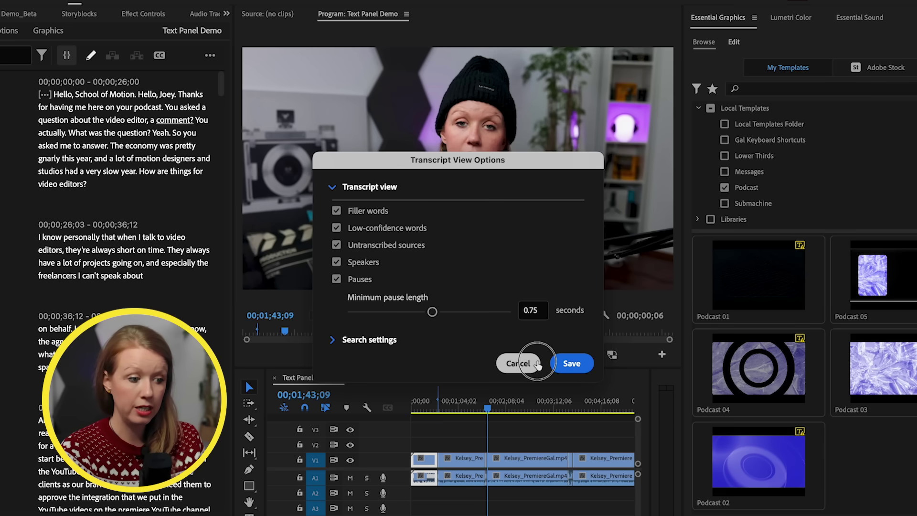
{"action": "left_click", "coordinate": [539, 364]}
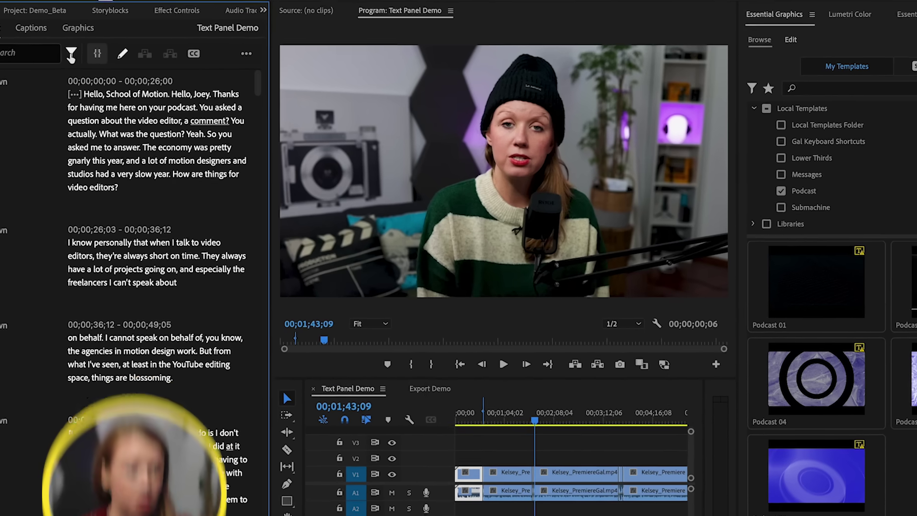
- Filter the transcript to Pauses, delete them all, and zoom the timeline out
{"action": "left_click", "coordinate": [71, 55]}
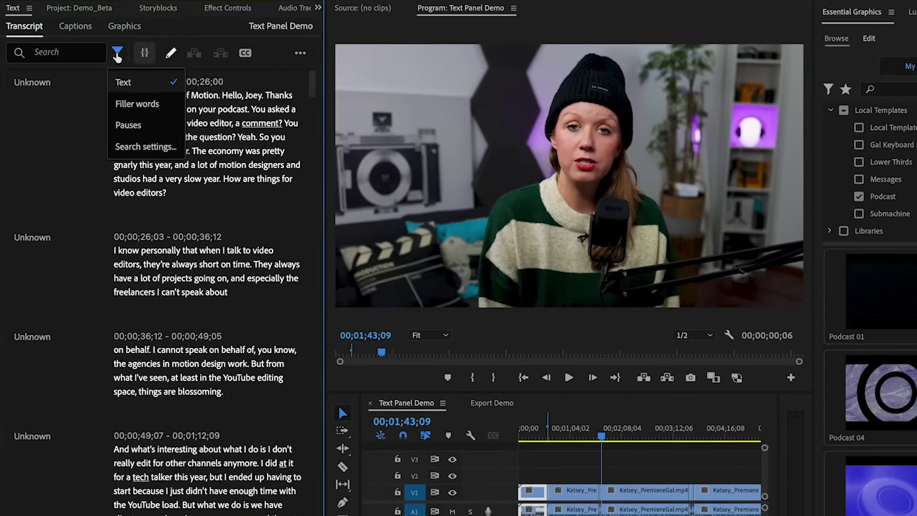
{"action": "left_click", "coordinate": [81, 121]}
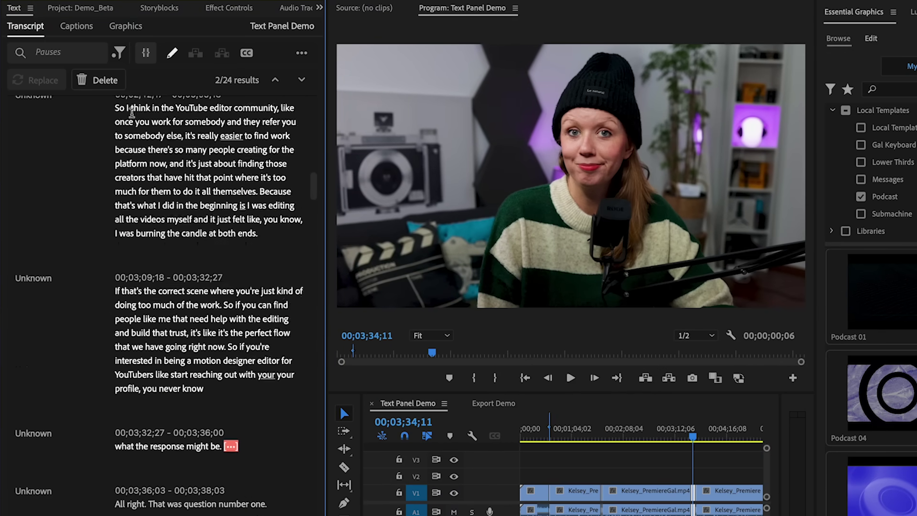
{"action": "left_click", "coordinate": [103, 81]}
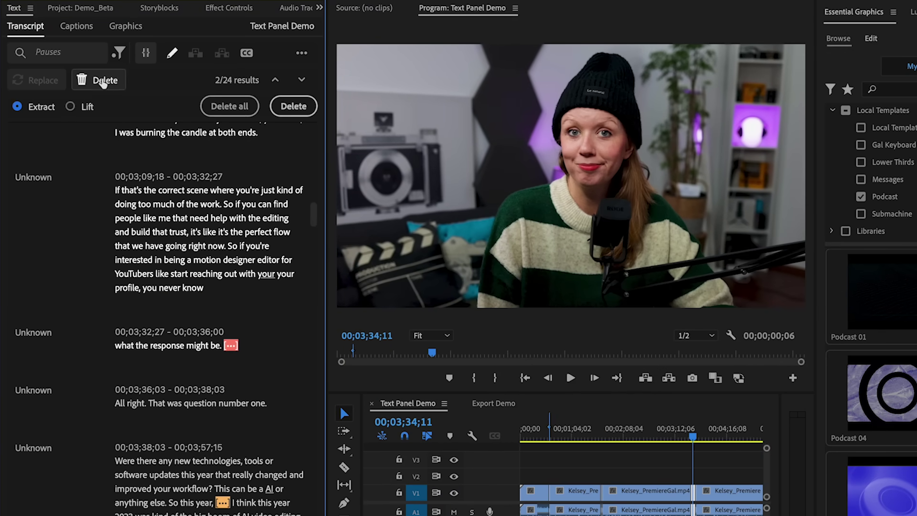
{"action": "left_click_drag", "start_coordinate": [584, 515], "coordinate": [711, 515]}
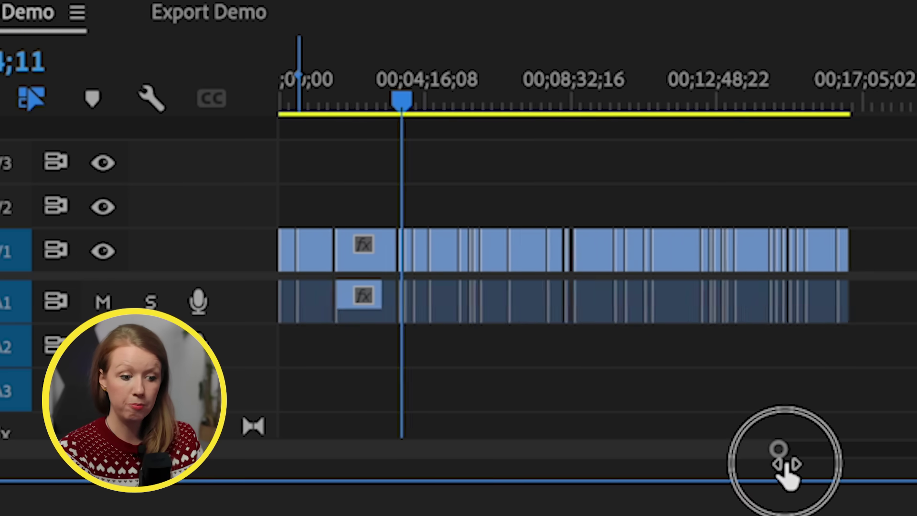
{"action": "left_click_drag", "start_coordinate": [785, 461], "coordinate": [769, 449]}
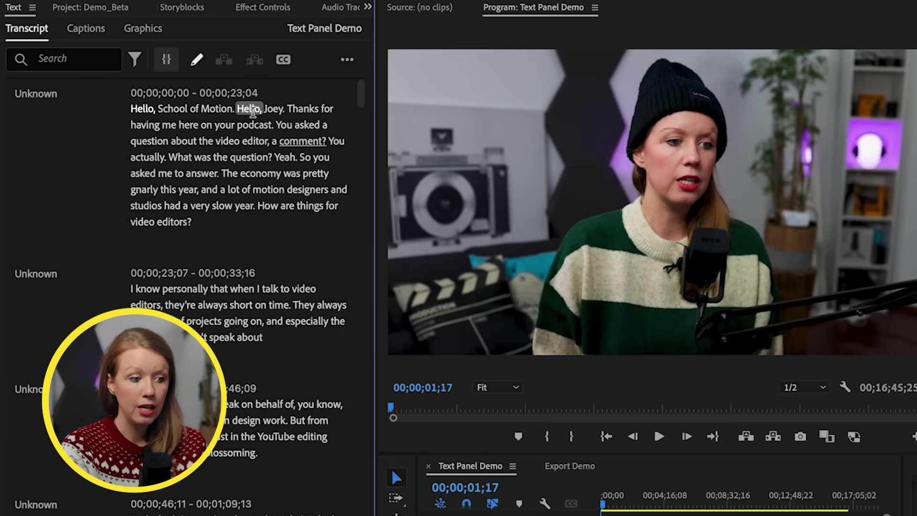
- Select the second greeting in the transcript's opening line
{"action": "left_click_drag", "start_coordinate": [240, 108], "coordinate": [273, 108]}
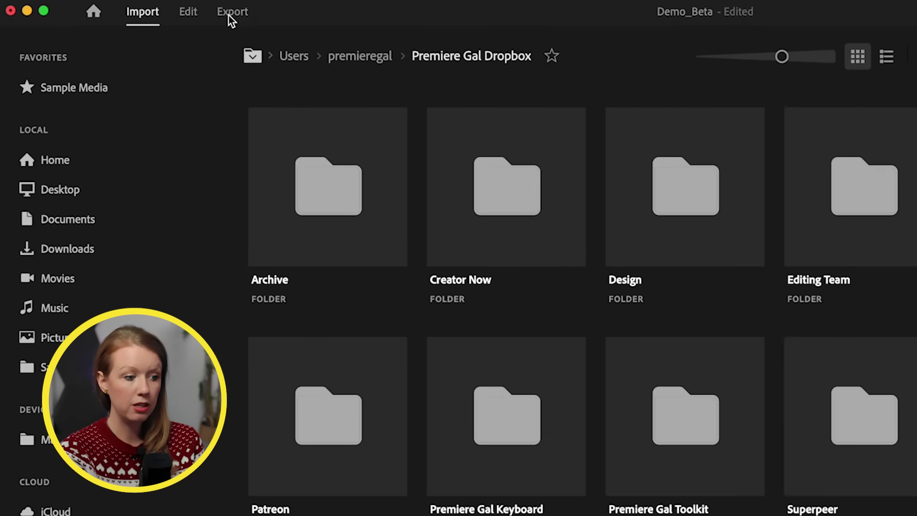
- In Export mode, expand the Publish destinations and switch TikTok publishing on
{"action": "left_click", "coordinate": [228, 16]}
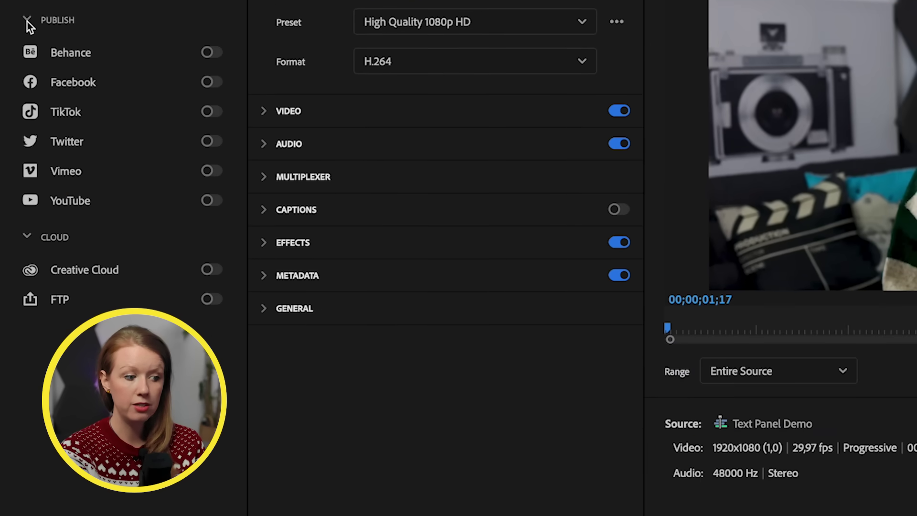
{"action": "left_click", "coordinate": [27, 21]}
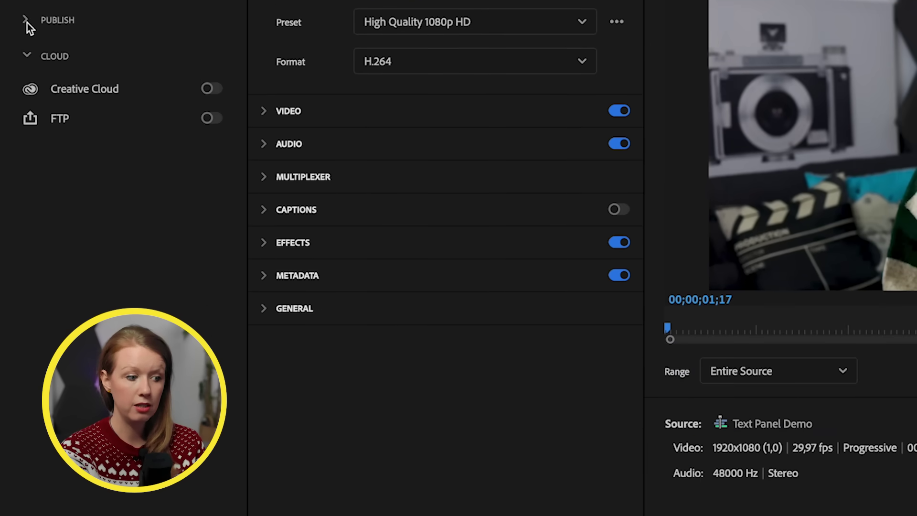
{"action": "left_click", "coordinate": [27, 21]}
{"action": "left_click", "coordinate": [26, 22]}
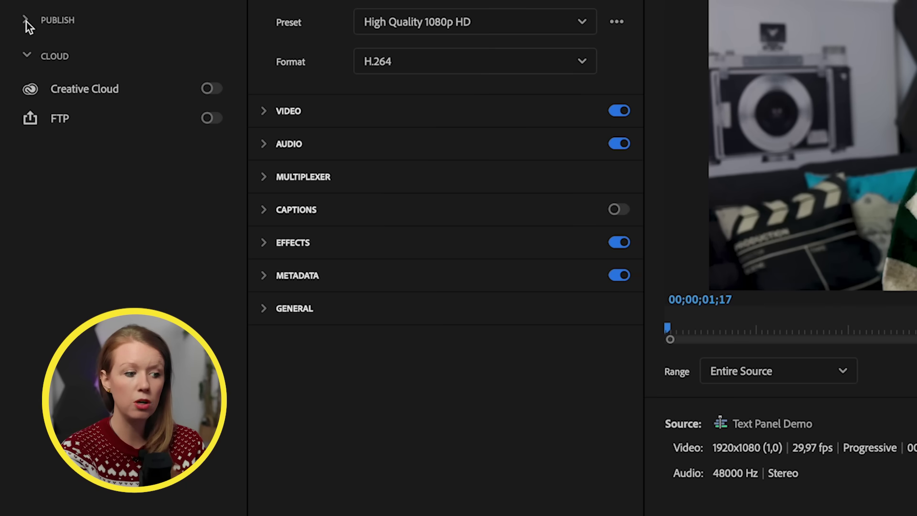
{"action": "left_click", "coordinate": [26, 21]}
{"action": "left_click", "coordinate": [80, 119]}
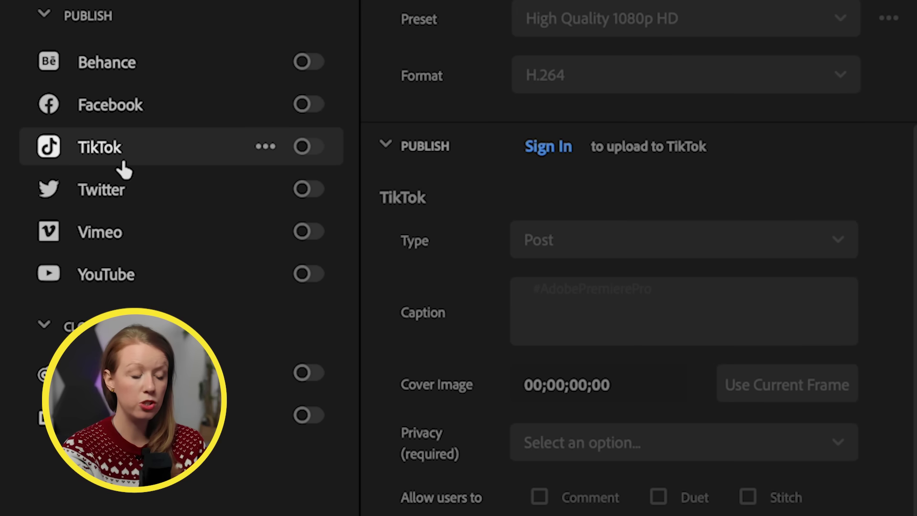
{"action": "left_click", "coordinate": [308, 148]}
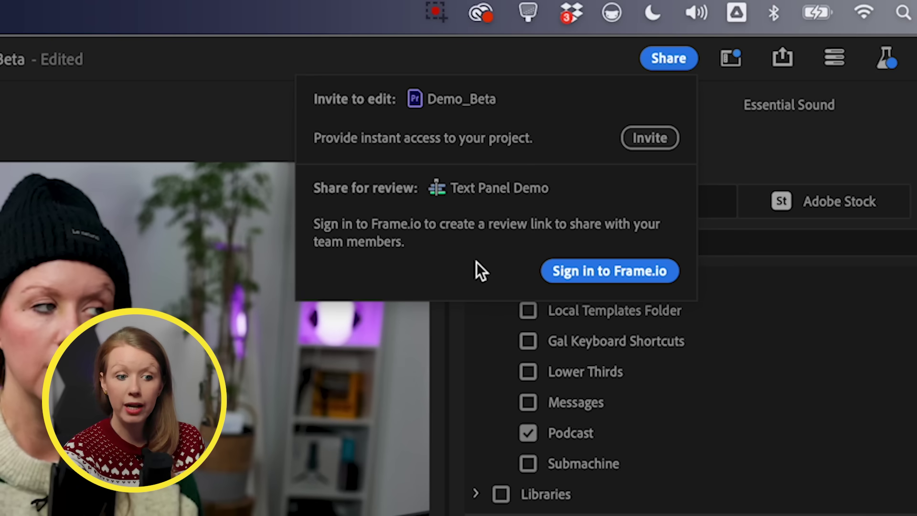
{"action": "left_click", "coordinate": [587, 67]}
{"action": "left_click", "coordinate": [470, 12]}
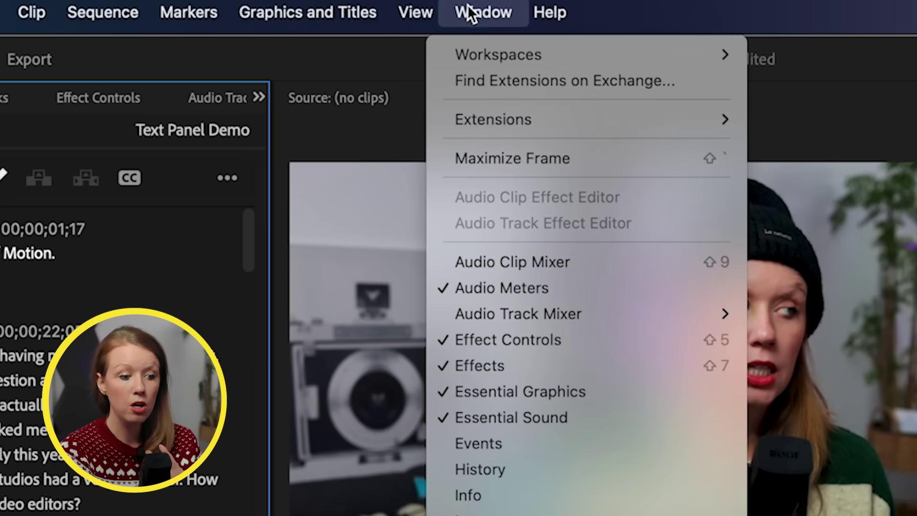